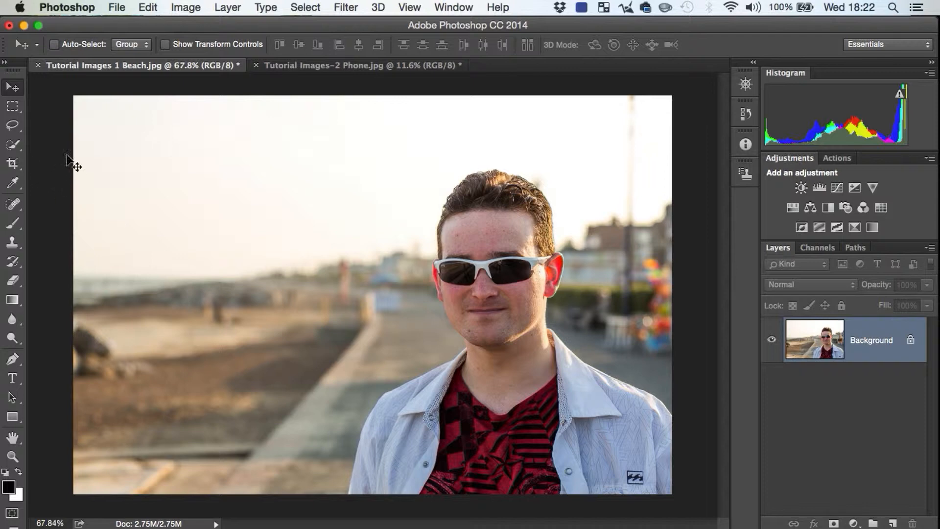
Step: Lasso a rough round area over the sky and beach beside the man and paint it solid black with the Brush
left_click(13, 127)
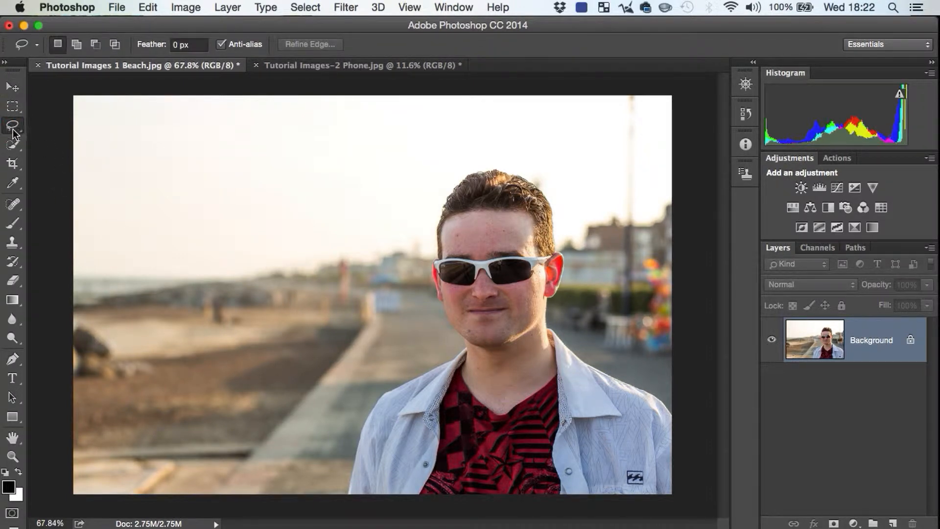
mouse_move(249, 178)
left_mouse_down()
mouse_move(171, 222)
mouse_move(151, 327)
mouse_move(226, 369)
mouse_move(350, 299)
mouse_move(363, 226)
mouse_move(295, 192)
left_mouse_up()
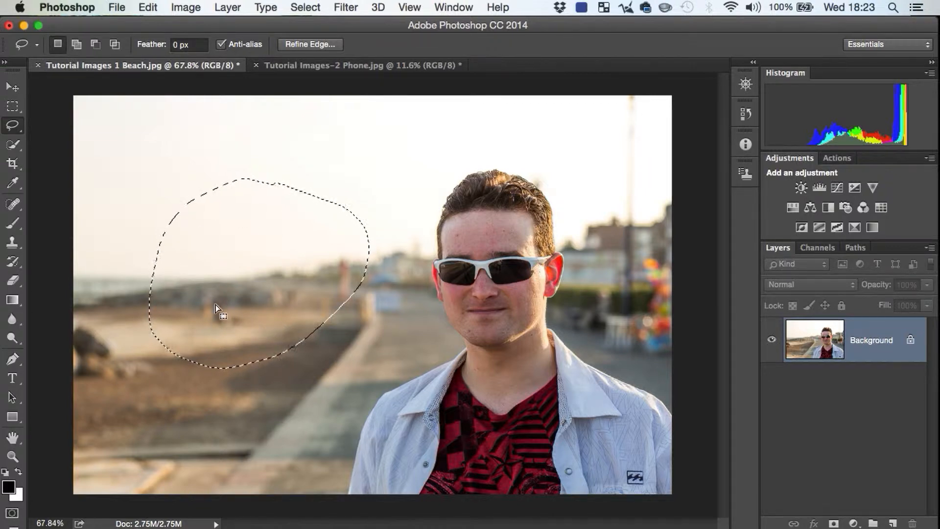
left_click(11, 223)
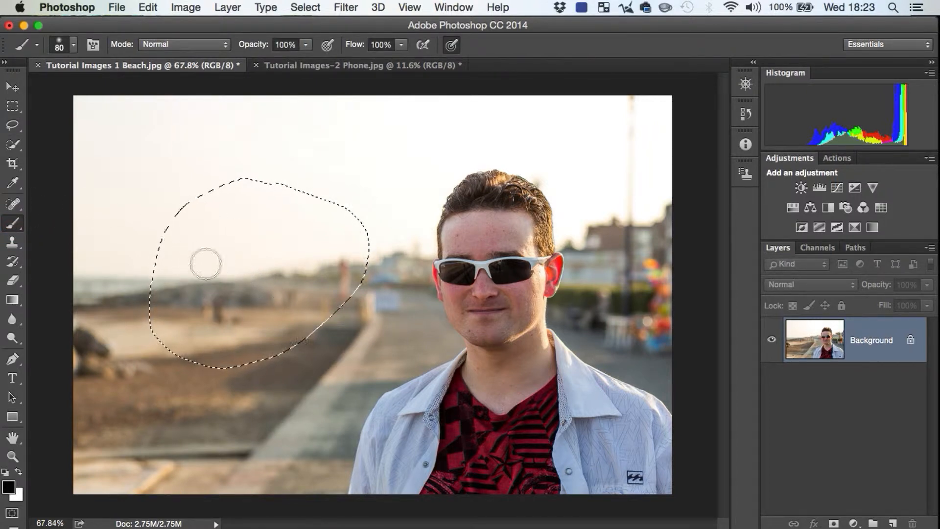
mouse_move(211, 250)
left_mouse_down()
mouse_move(232, 302)
mouse_move(254, 279)
mouse_move(244, 281)
mouse_move(242, 258)
mouse_move(251, 284)
mouse_move(255, 250)
mouse_move(232, 255)
mouse_move(261, 291)
mouse_move(248, 303)
mouse_move(271, 290)
mouse_move(269, 271)
mouse_move(222, 238)
mouse_move(191, 257)
mouse_move(186, 220)
mouse_move(220, 221)
mouse_move(251, 196)
left_mouse_up()
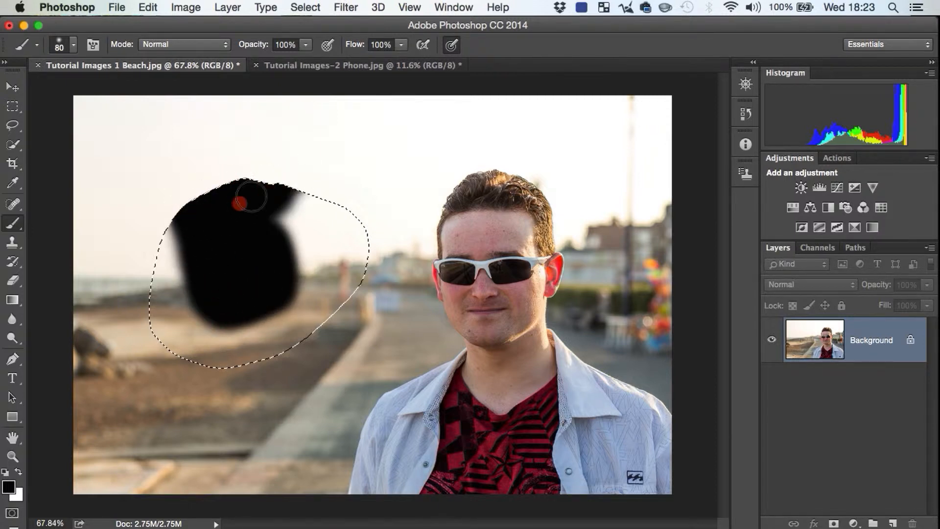
mouse_move(311, 207)
left_mouse_down()
mouse_move(294, 223)
mouse_move(373, 229)
mouse_move(360, 248)
mouse_move(361, 274)
mouse_move(312, 298)
mouse_move(336, 280)
mouse_move(347, 323)
mouse_move(532, 280)
mouse_move(582, 285)
mouse_move(523, 353)
mouse_move(496, 305)
left_mouse_up()
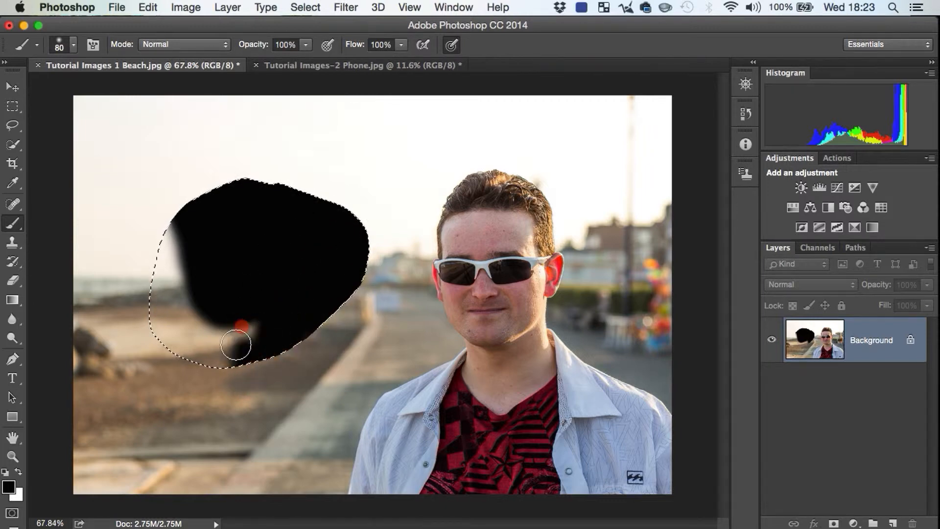
mouse_move(236, 344)
left_mouse_down()
mouse_move(184, 338)
mouse_move(164, 260)
mouse_move(162, 317)
mouse_move(279, 269)
left_mouse_up()
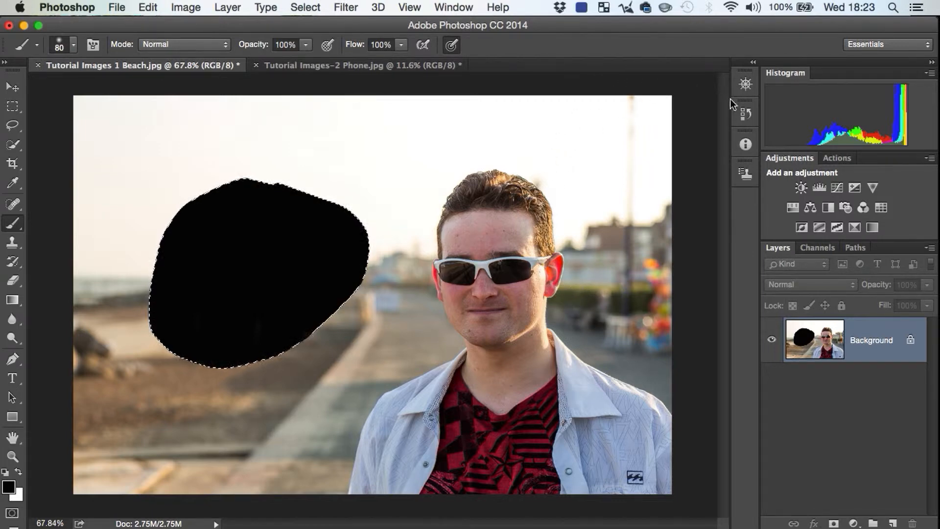
Step: Revert the beach photo through its history to the state before the lasso selection and black brush strokes
left_click(745, 113)
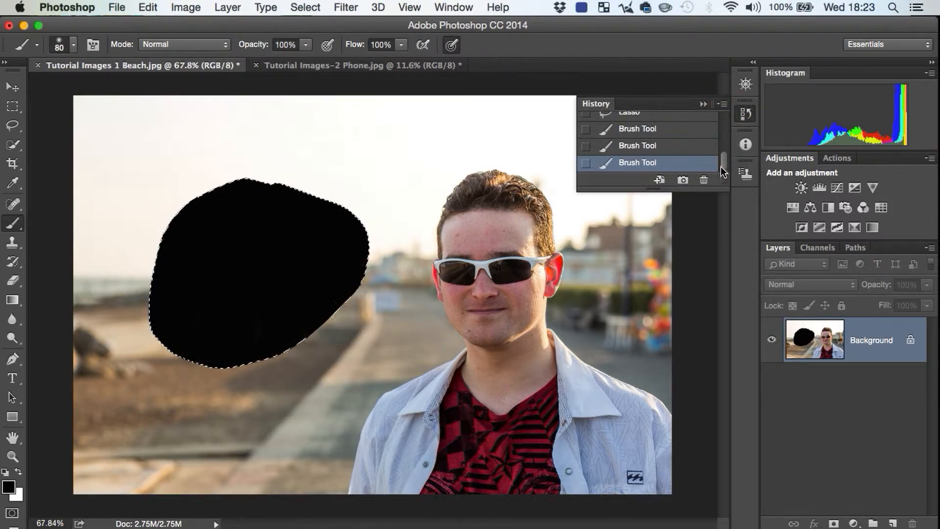
left_click_drag(721, 166, 726, 109)
left_click(690, 121)
left_click(748, 116)
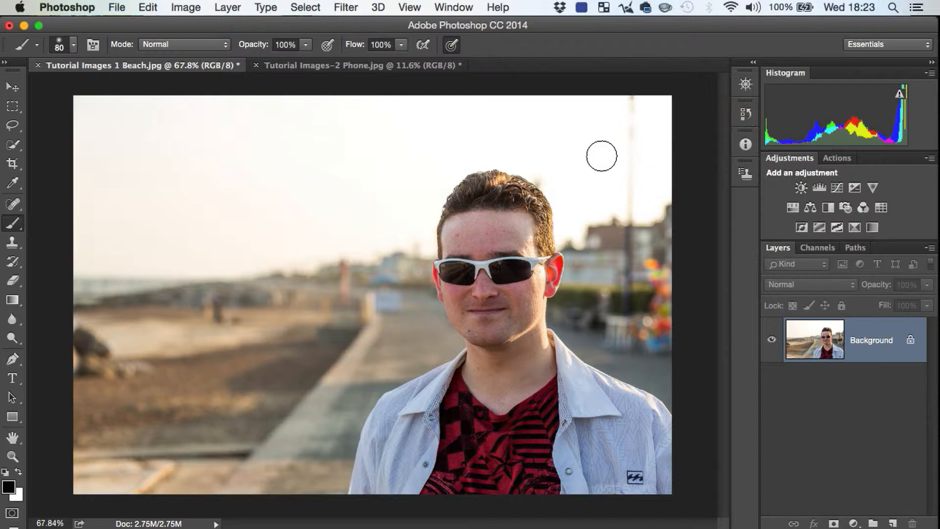
Step: Lasso loosely around the man's head, pixelate it with the Mosaic filter at cell size 26, and clear the selection
left_click(13, 125)
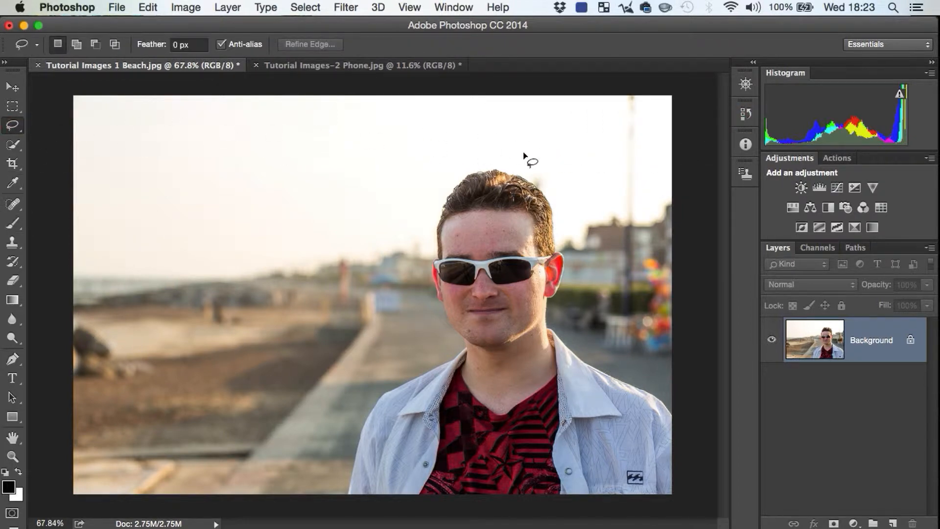
mouse_move(477, 156)
left_mouse_down()
mouse_move(434, 172)
mouse_move(416, 337)
mouse_move(542, 357)
mouse_move(581, 192)
mouse_move(451, 156)
mouse_move(441, 169)
left_mouse_up()
left_click(345, 8)
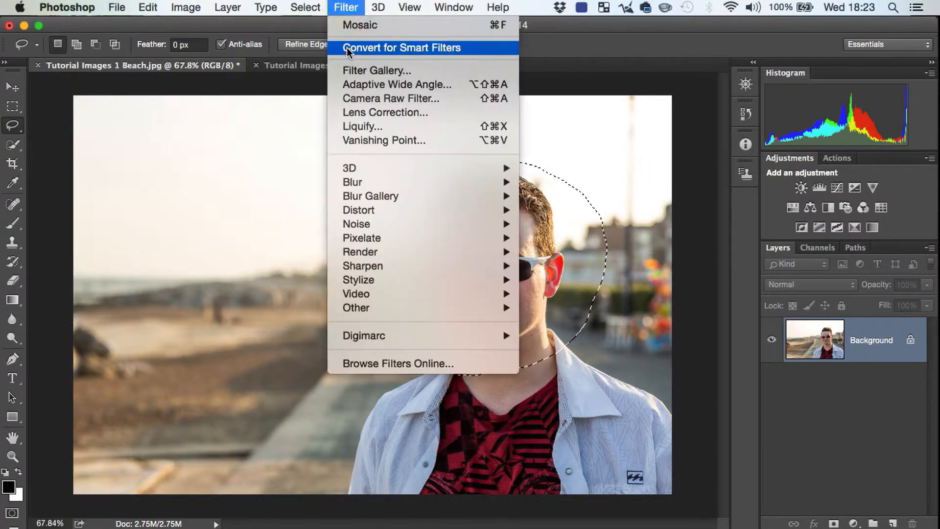
mouse_move(492, 245)
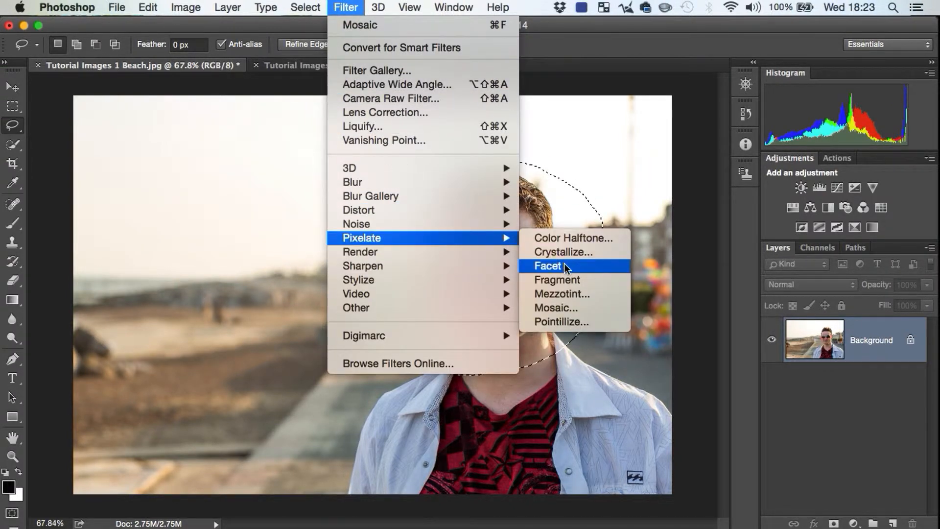
left_click(560, 306)
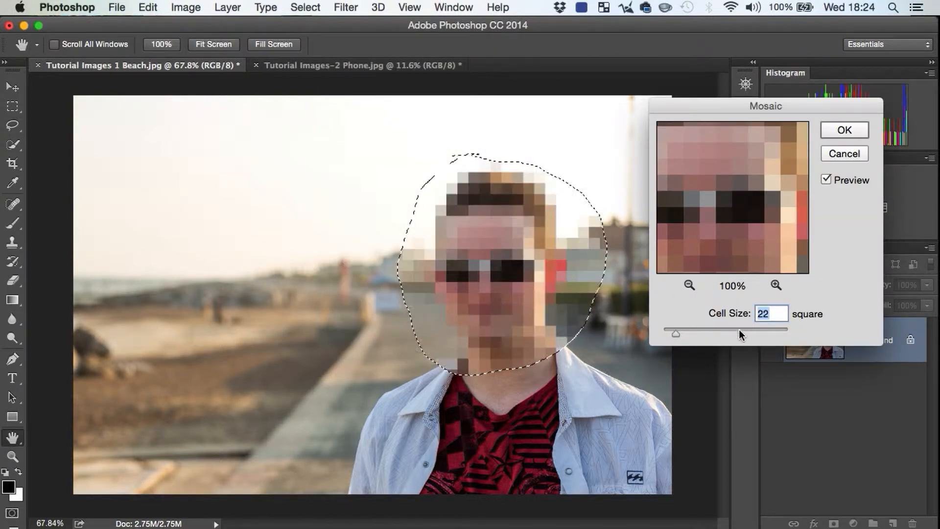
left_click_drag(676, 334, 679, 334)
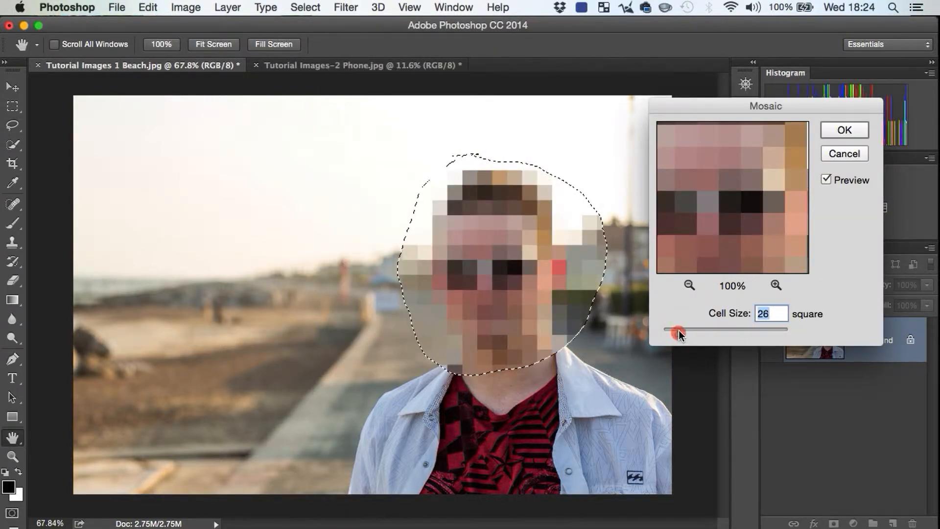
left_click(841, 130)
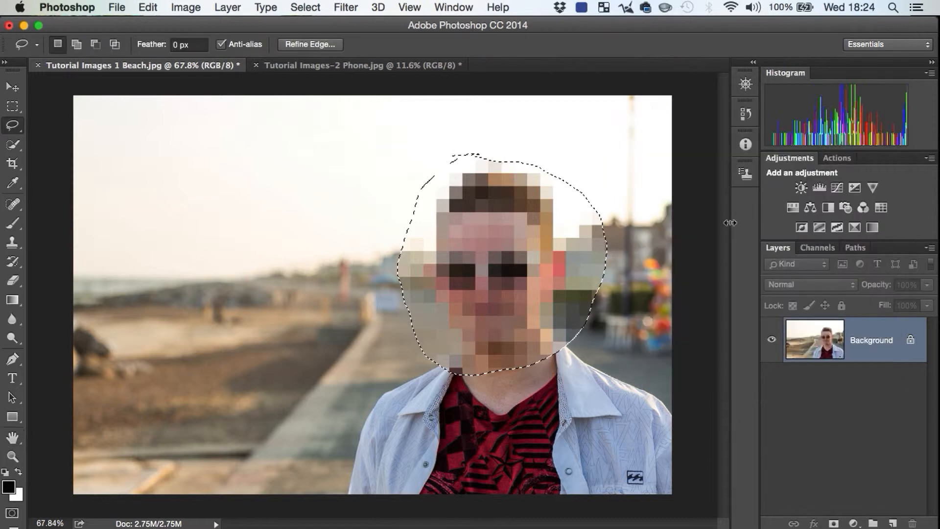
key("super+d")
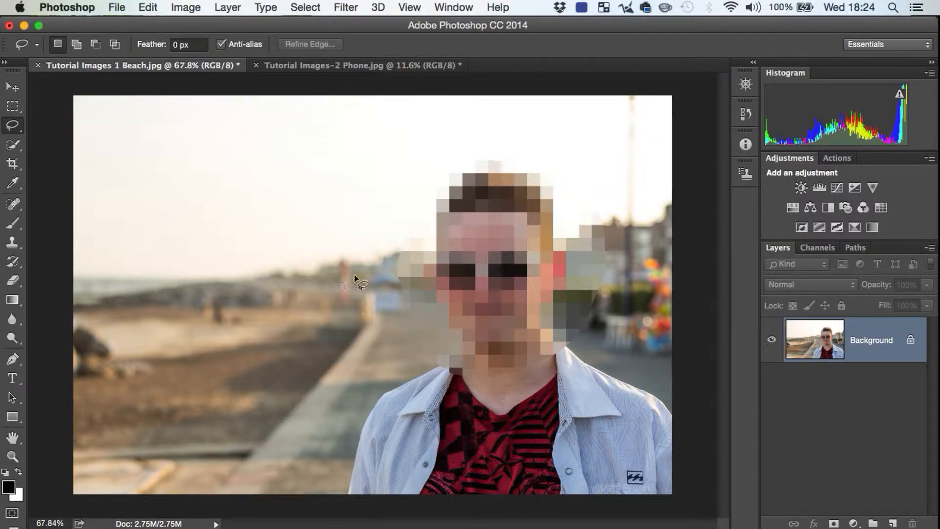
Step: Switch to the Tutorial Images-2 Phone.jpg document and view the empty dark area above the phone closer up
left_click(372, 67)
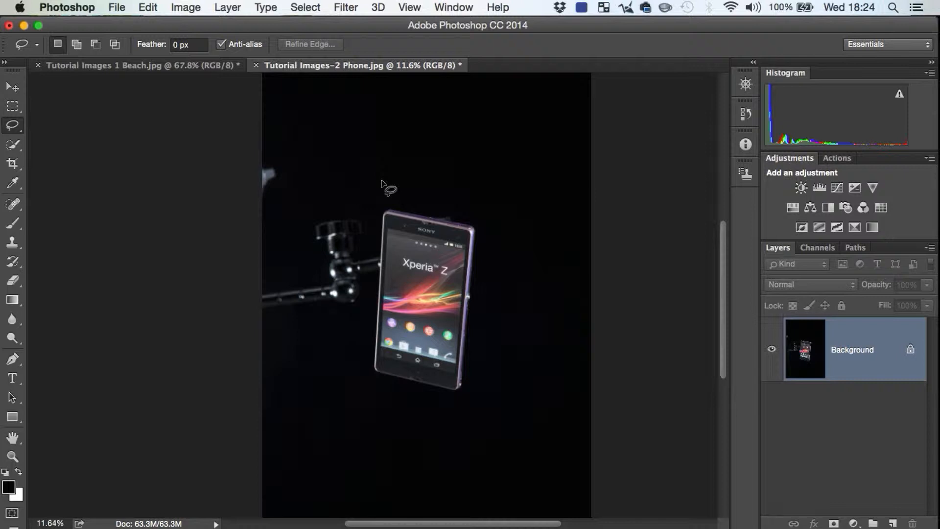
key("space")
left_click_drag(397, 137, 389, 181)
key("z")
left_click_drag(402, 141, 433, 133)
key("l")
key("space")
left_click_drag(494, 151, 442, 229)
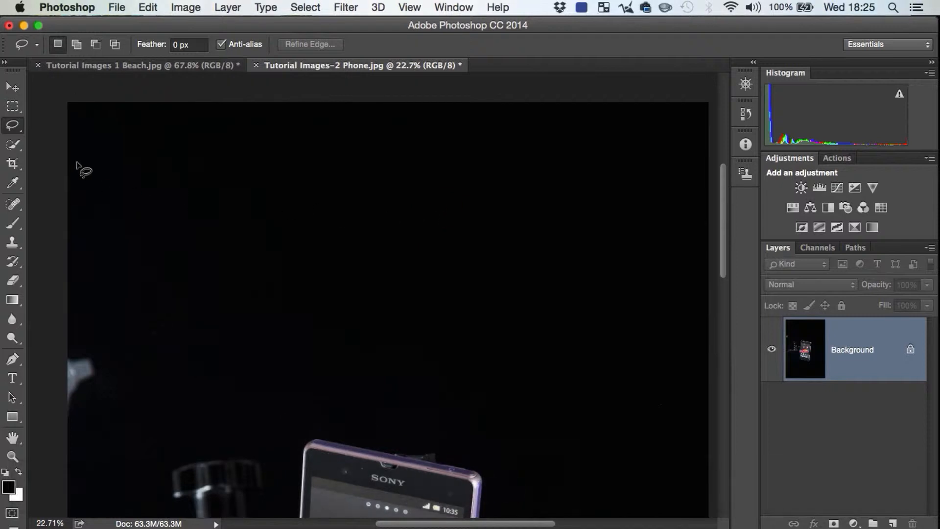
left_click(13, 107)
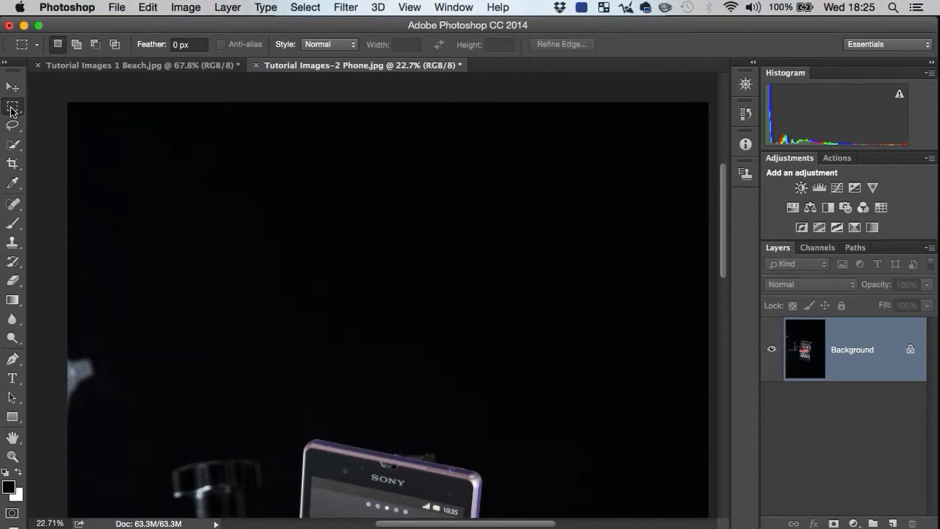
mouse_move(11, 110)
left_mouse_down()
mouse_move(129, 102)
mouse_move(13, 109)
left_mouse_up()
left_click(11, 126)
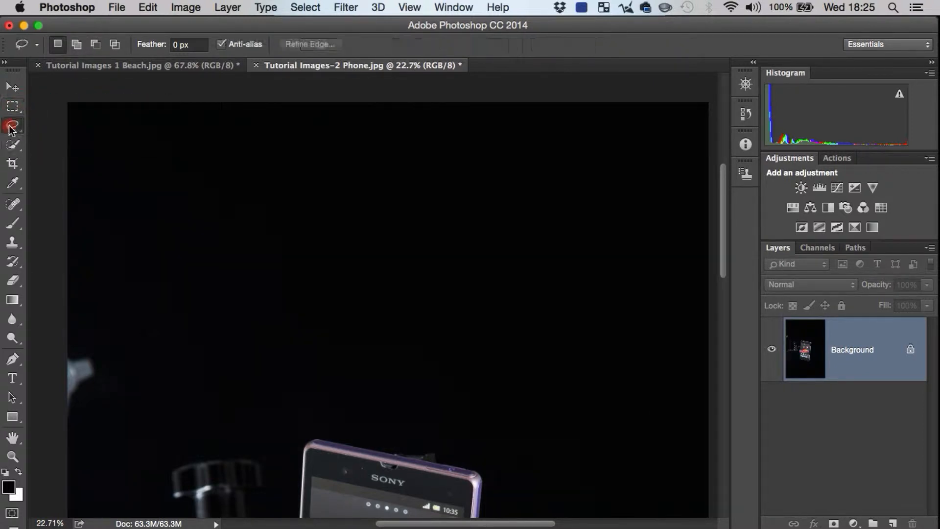
left_click(15, 147)
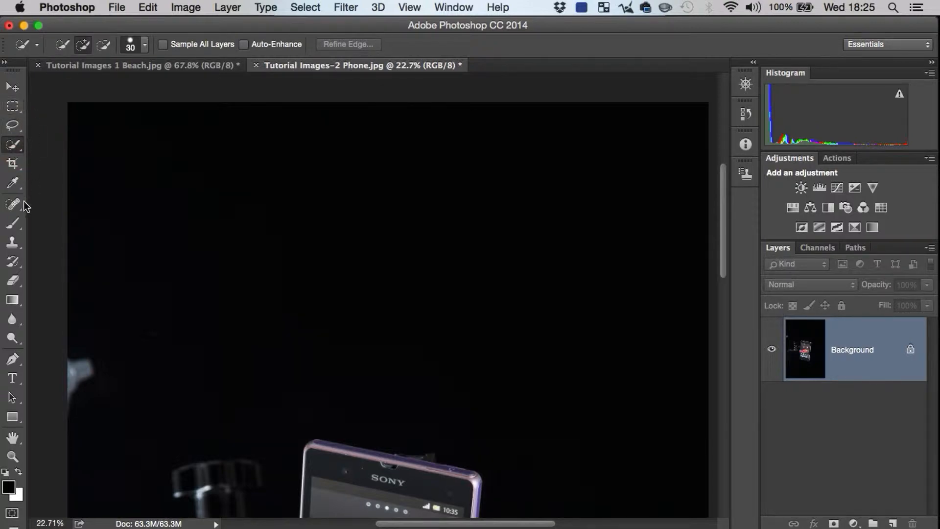
left_click(15, 142)
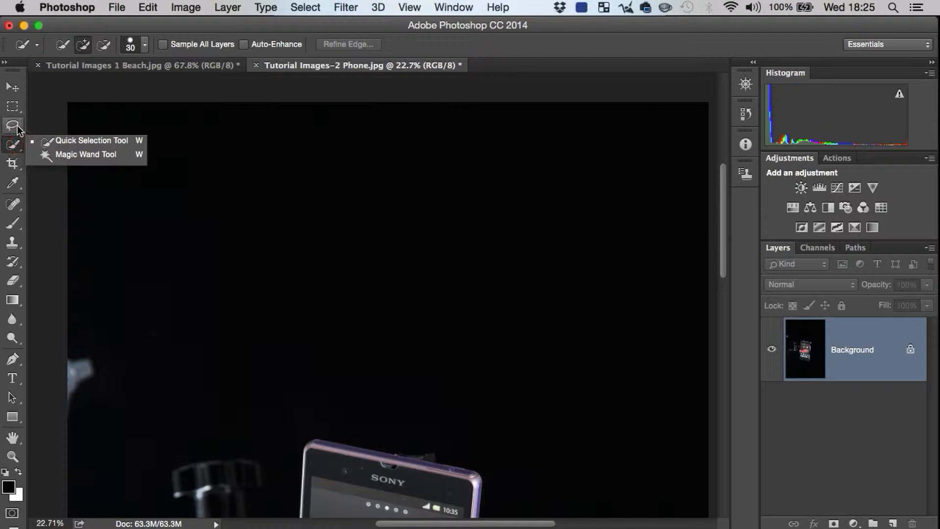
left_click(17, 130)
Step: Draw a wide rectangular marquee in the dark area above the phone, clear it, and draw a perfectly square one there
left_click(14, 109)
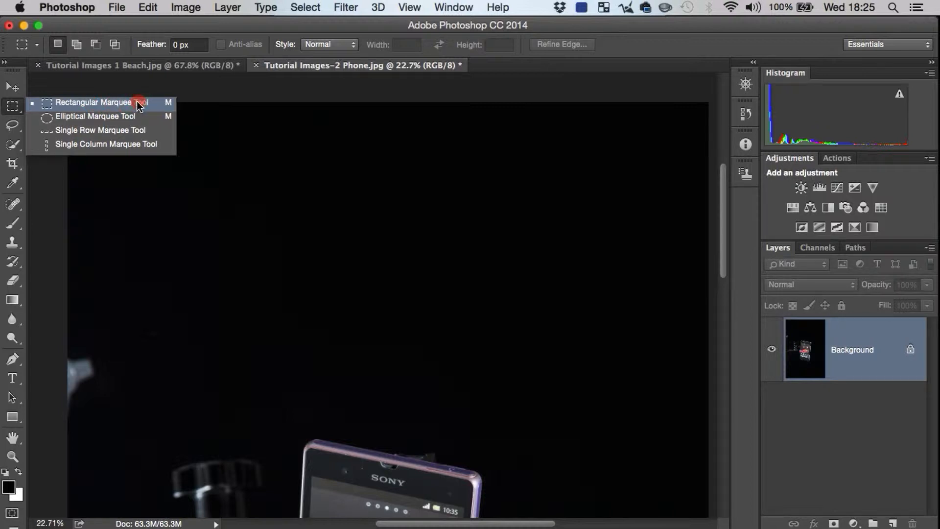
left_click(173, 100)
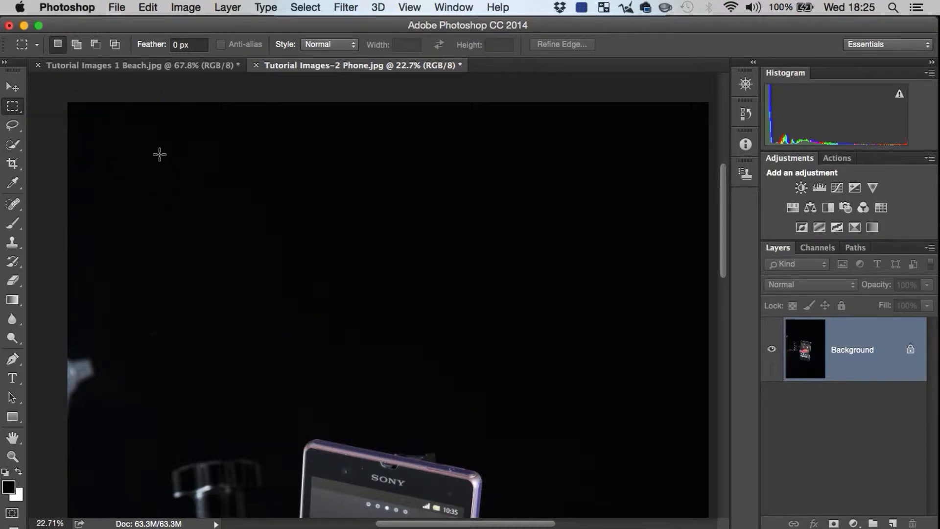
left_click_drag(160, 154, 535, 340)
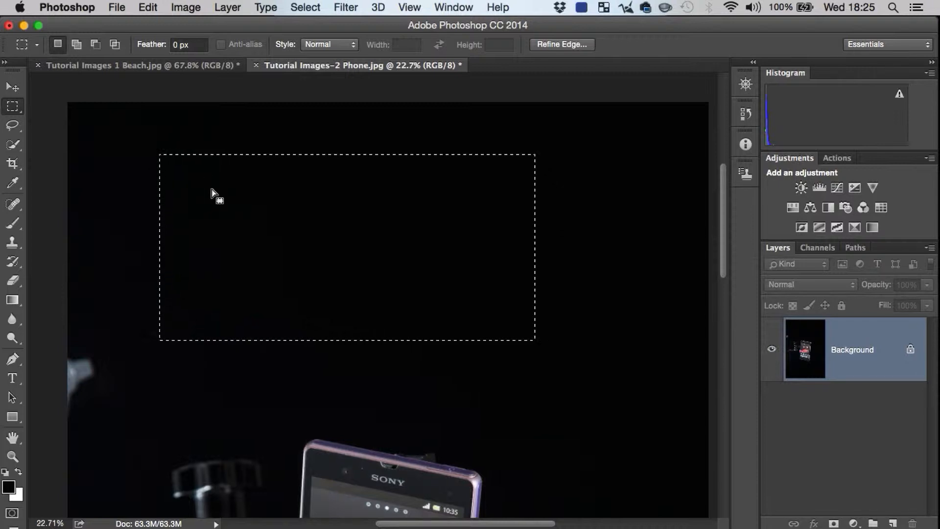
key("super+d")
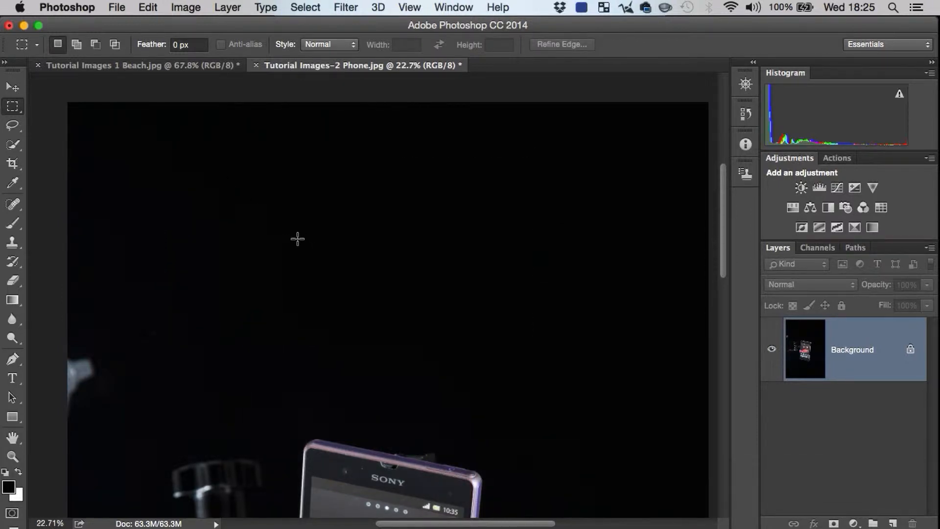
key("shift")
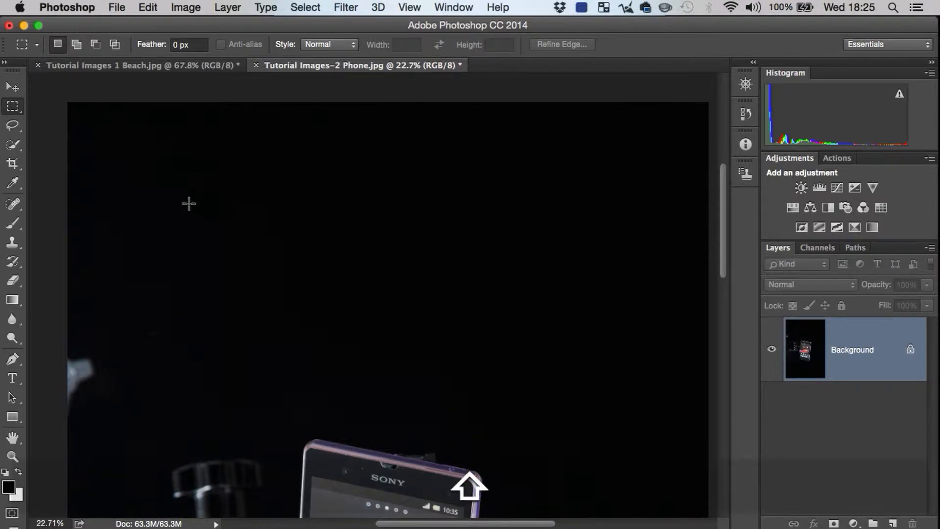
left_click_drag(182, 175, 416, 346)
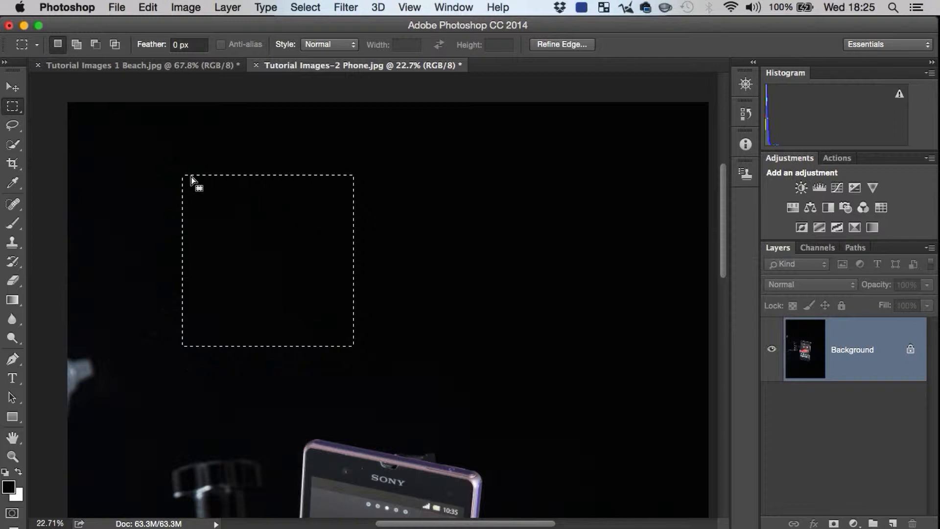
Step: Replace the square selection with an elliptical marquee above the phone, constrain it to a perfect circle, and clear it
left_click(13, 106)
left_click(69, 113)
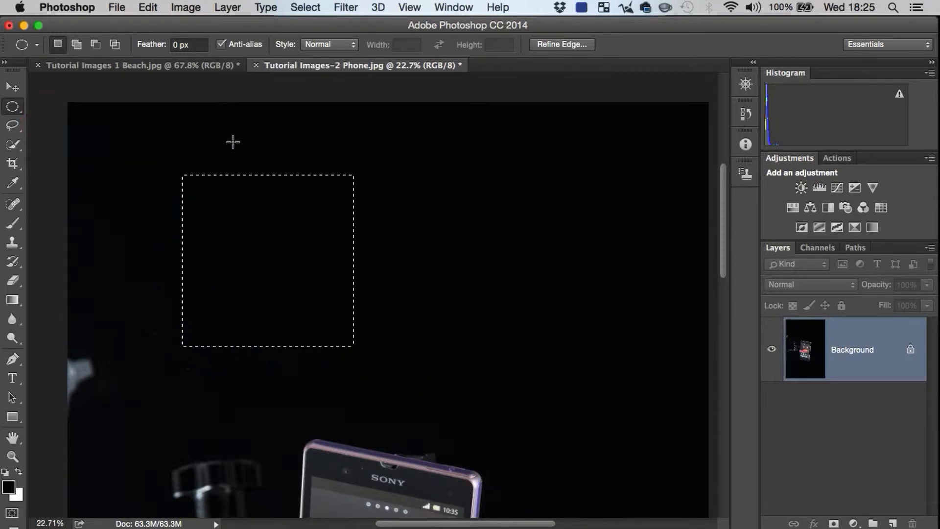
key("super+d")
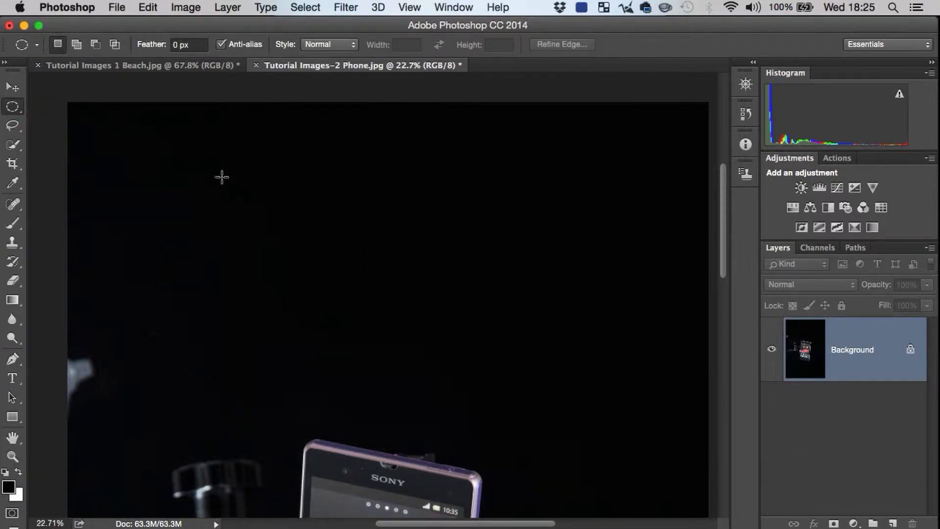
left_click_drag(227, 199, 564, 385)
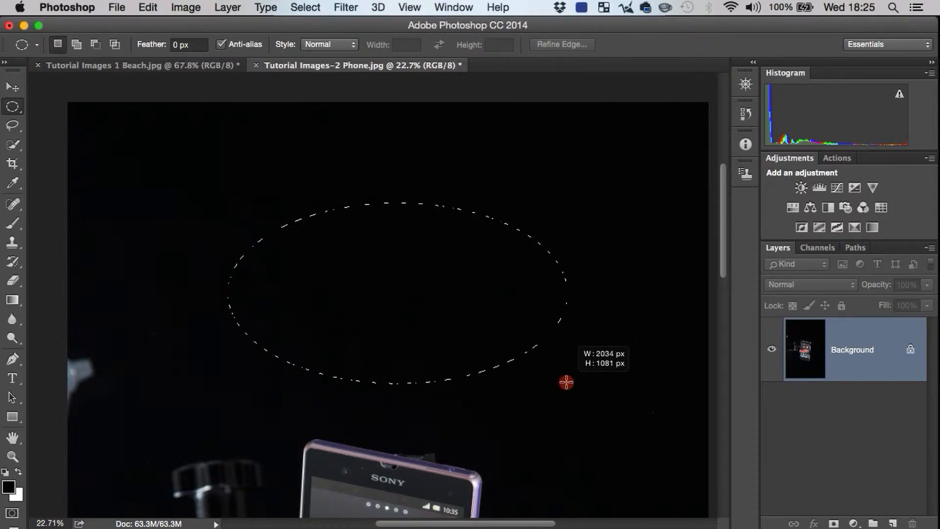
left_click_drag(567, 383, 586, 390)
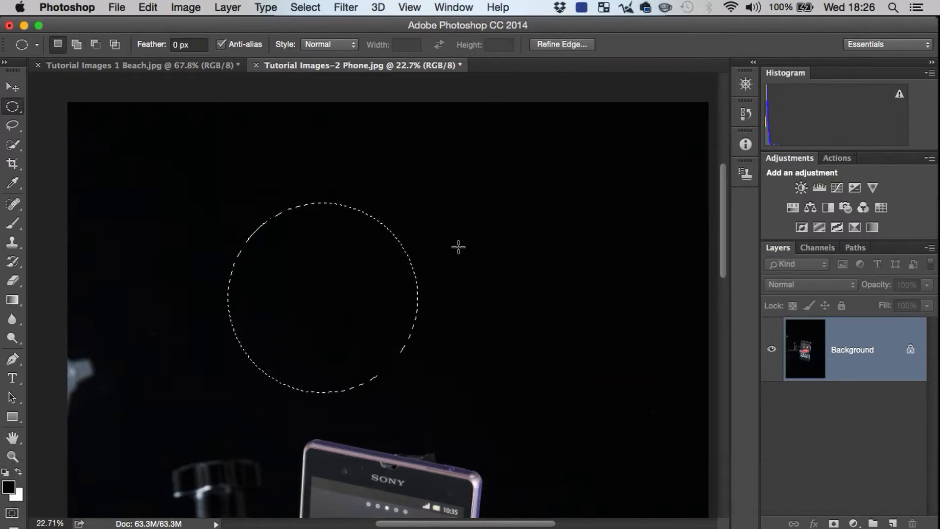
key("space")
left_click_drag(436, 329, 466, 157)
key("super+d")
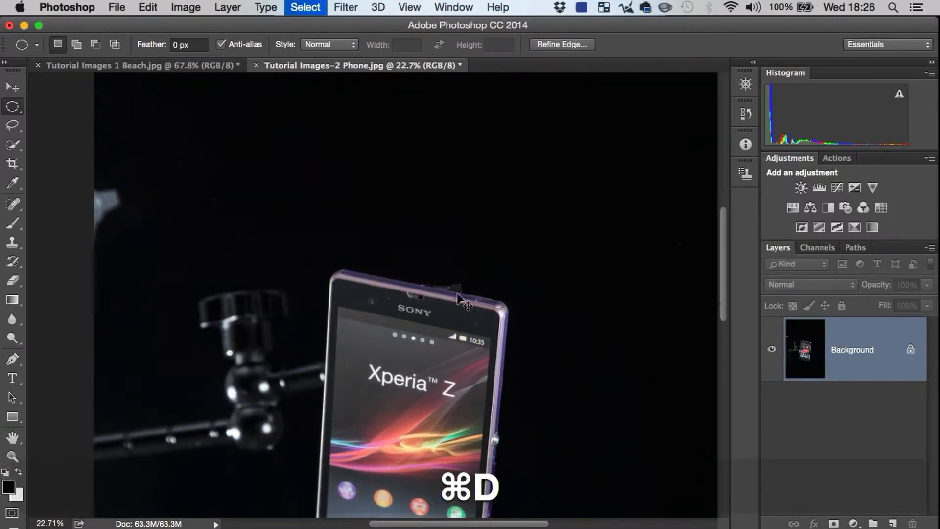
Step: Zoom in on the phone's screen, draw two corner-started elliptical marquees around the letter Z, and clear each one
key("z")
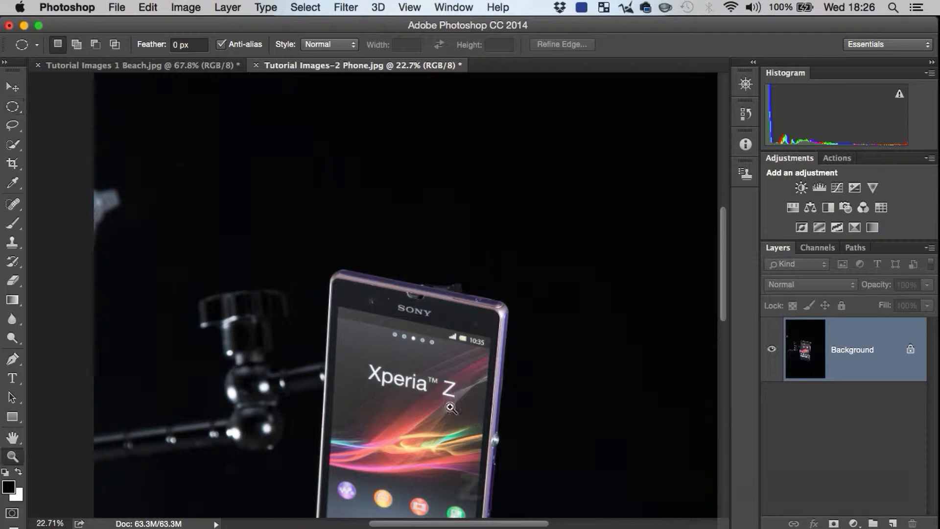
left_click_drag(448, 401, 529, 356)
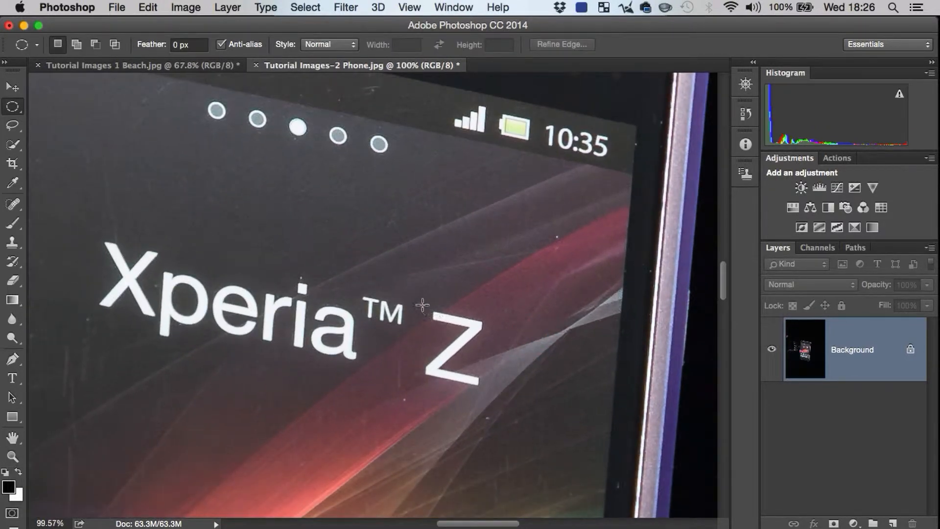
left_click_drag(417, 298, 548, 431)
key("shift")
key("super+d")
left_click_drag(405, 285, 513, 409)
key("super+d")
Step: Draw elliptical marquees outward from their centres, first over the letter Z and then in the area above it, clearing each one
key("alt")
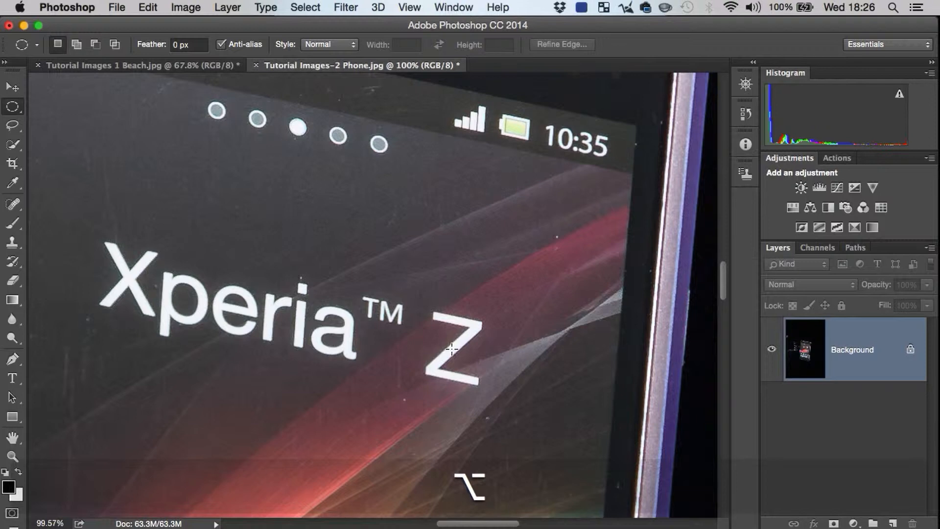
left_click_drag(453, 347, 510, 413)
key("super+d")
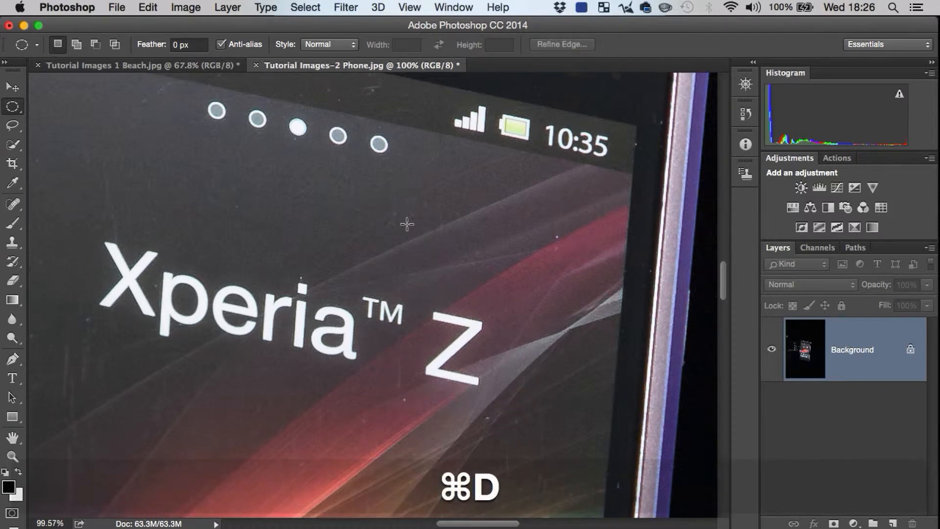
left_click_drag(405, 216, 467, 277)
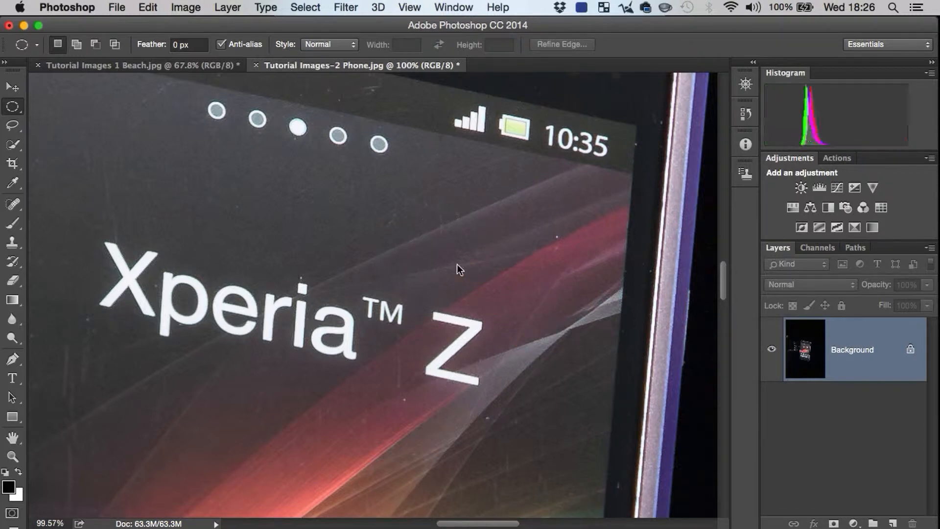
key("super+d")
left_click_drag(411, 237, 461, 283)
key("alt")
key("super+d")
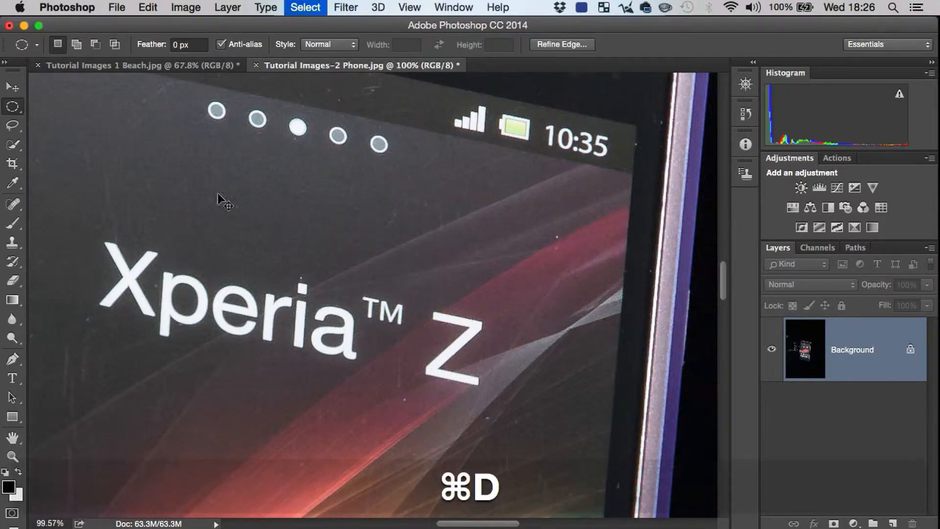
Step: Draw a square marquee outward from its centre above the Xperia lettering, replace it with a tall rectangular one, and clear the selection
left_click_drag(22, 105, 59, 104)
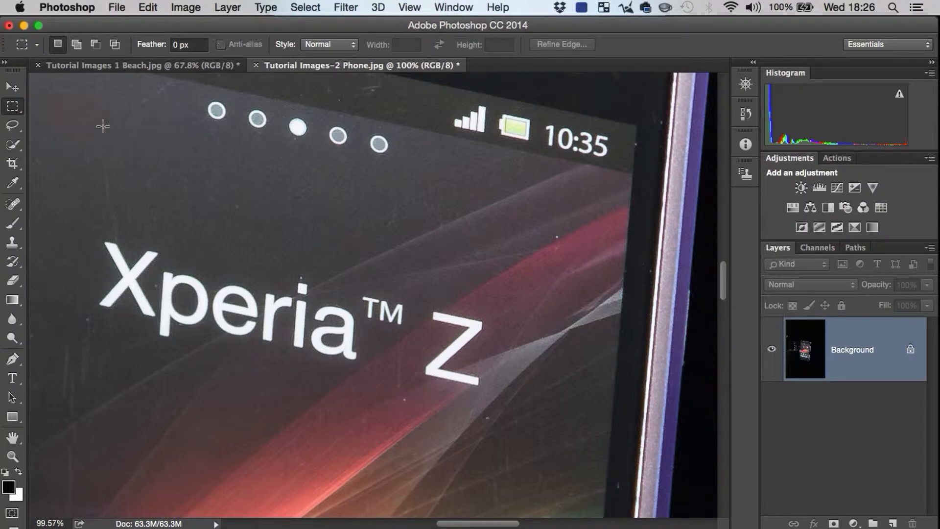
left_click_drag(388, 222, 412, 247)
key("alt")
key("shift")
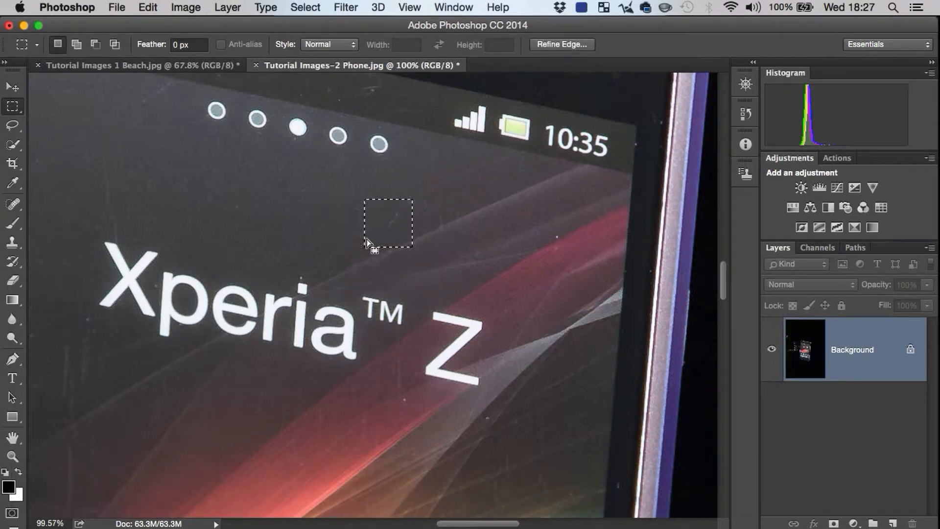
left_click_drag(231, 162, 294, 265)
key("super+d")
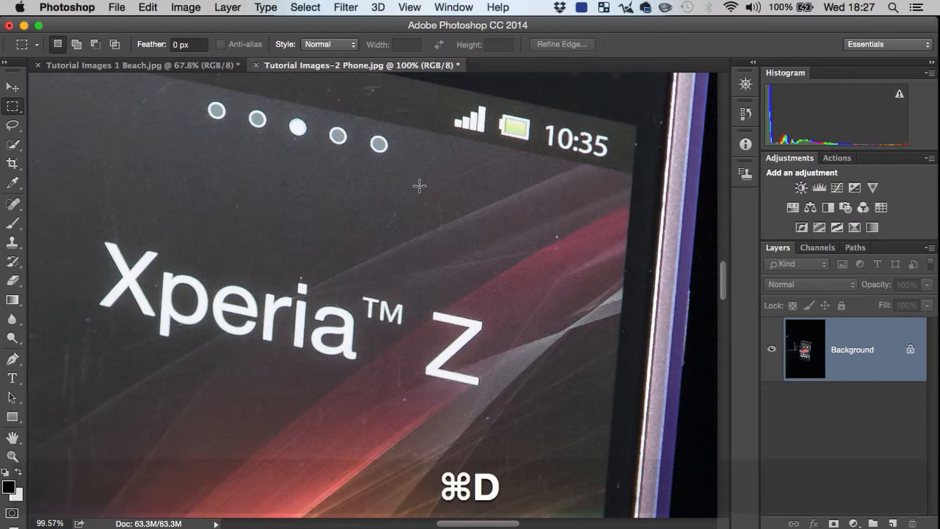
Step: View the whole phone photo, then bring the empty dark area above the phone into view
key("z")
left_click_drag(445, 247, 432, 357)
key("space")
key("z")
left_click_drag(480, 264, 453, 187)
key("space")
key("z")
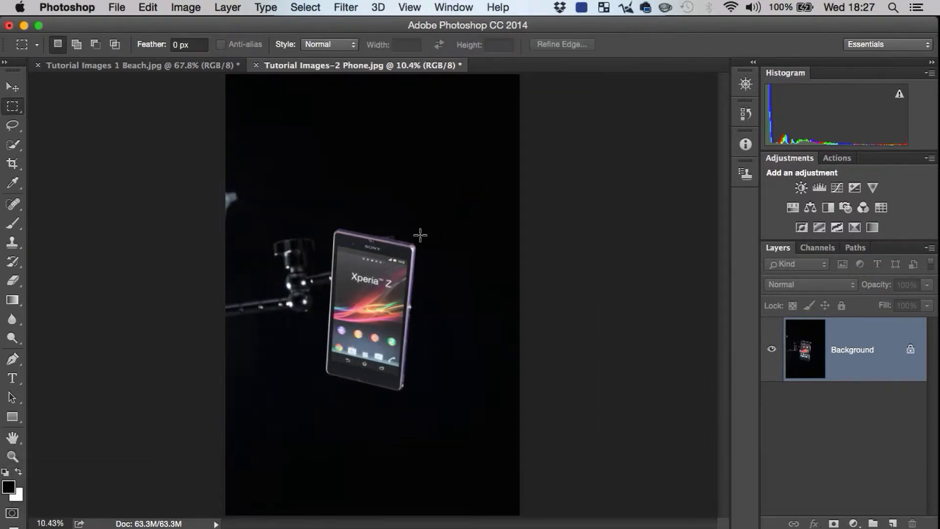
key("space")
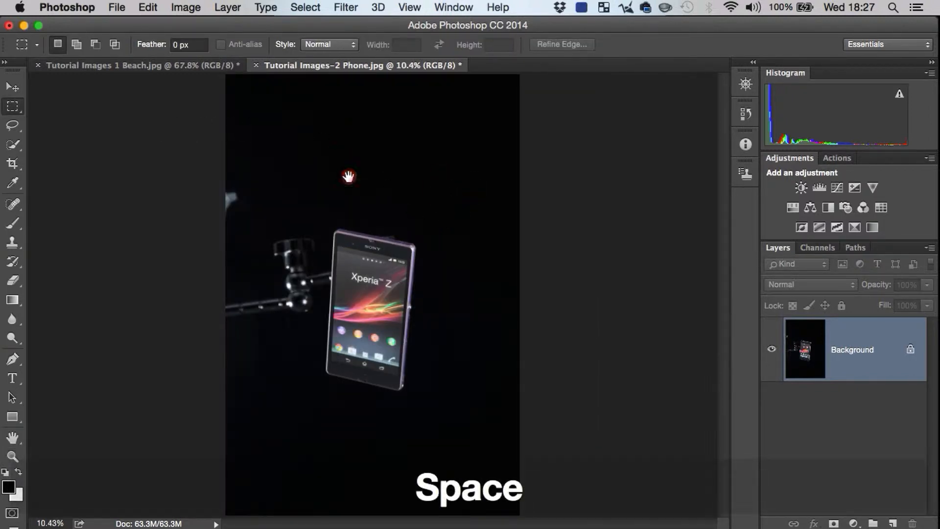
key("z")
key("space")
left_click_drag(323, 128, 358, 205)
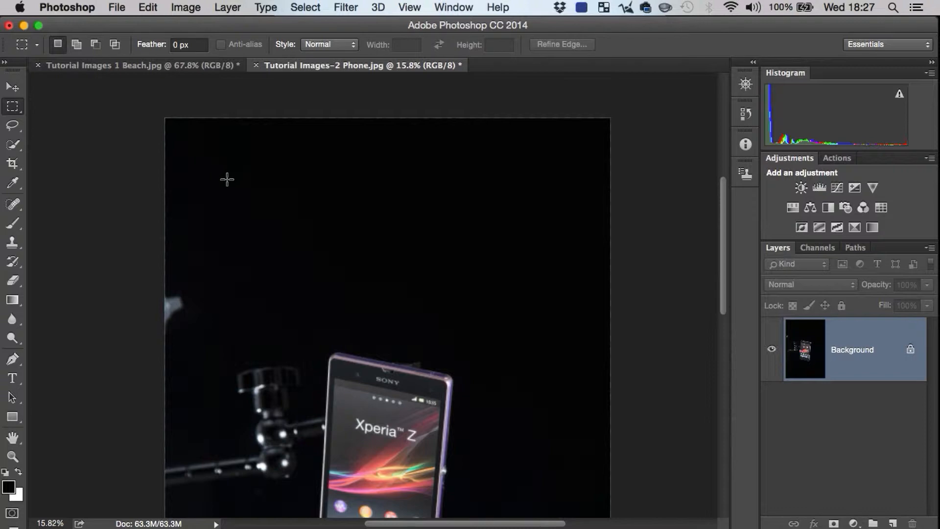
Step: Draw a square marquee in the dark area above the phone and add two progressively narrower rectangles extending from its right side
key("shift")
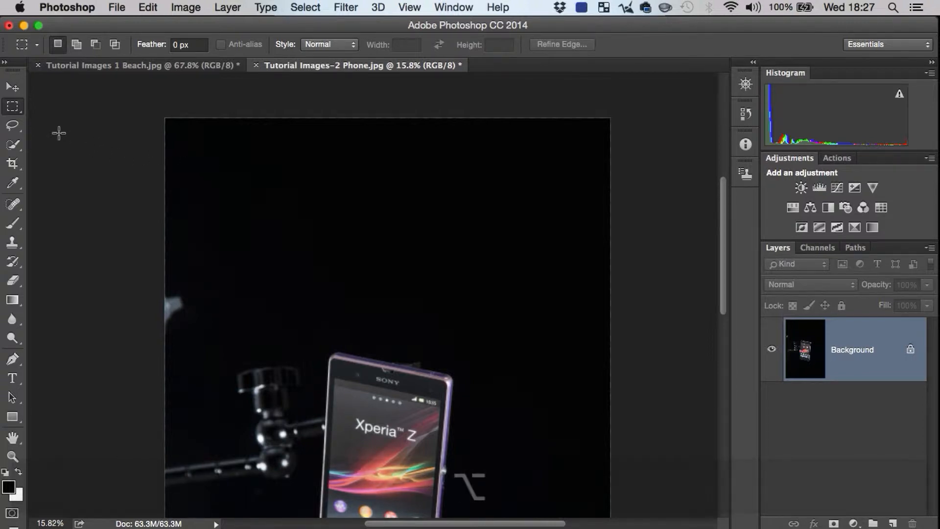
left_click(14, 108)
left_click(13, 103)
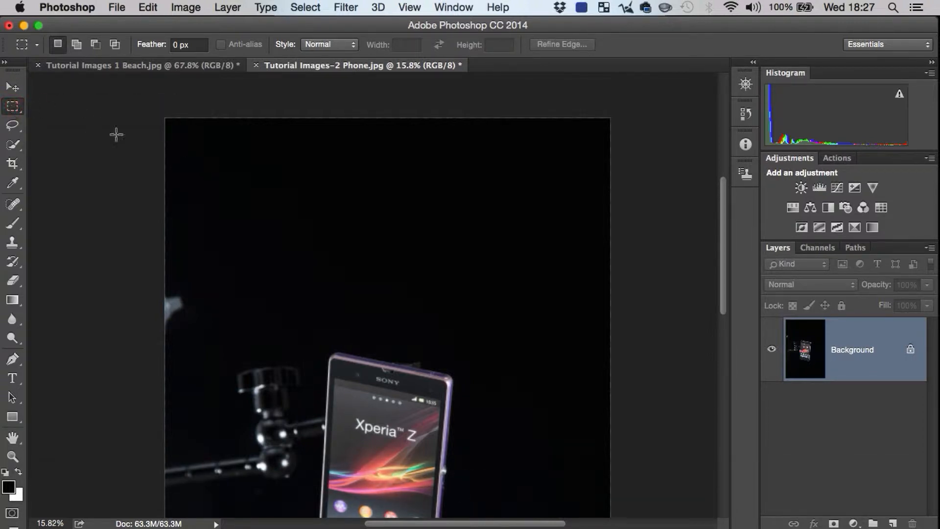
left_click_drag(238, 184, 347, 295)
key("shift")
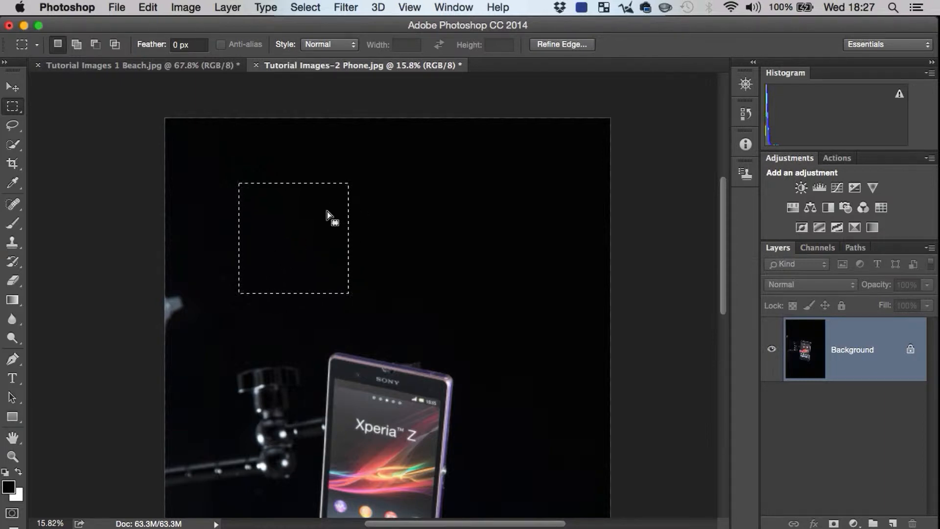
key("shift")
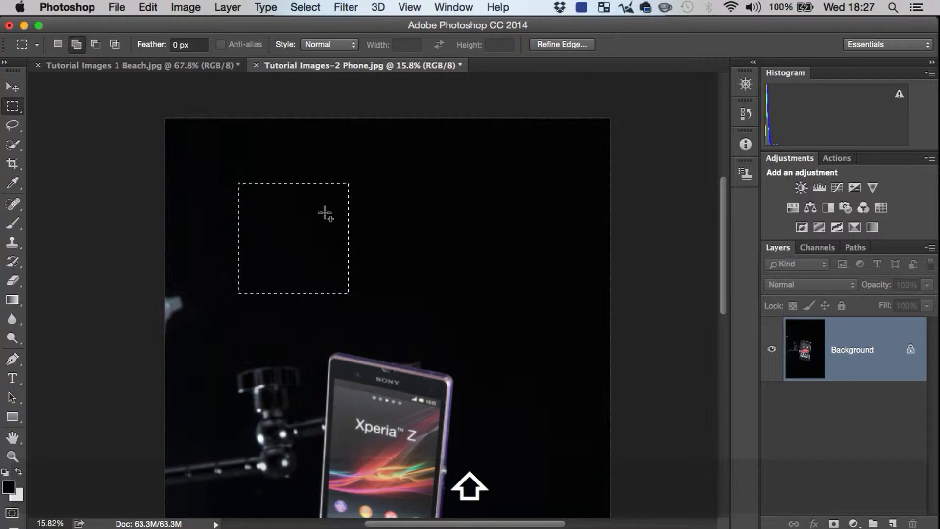
left_click_drag(318, 209, 418, 277)
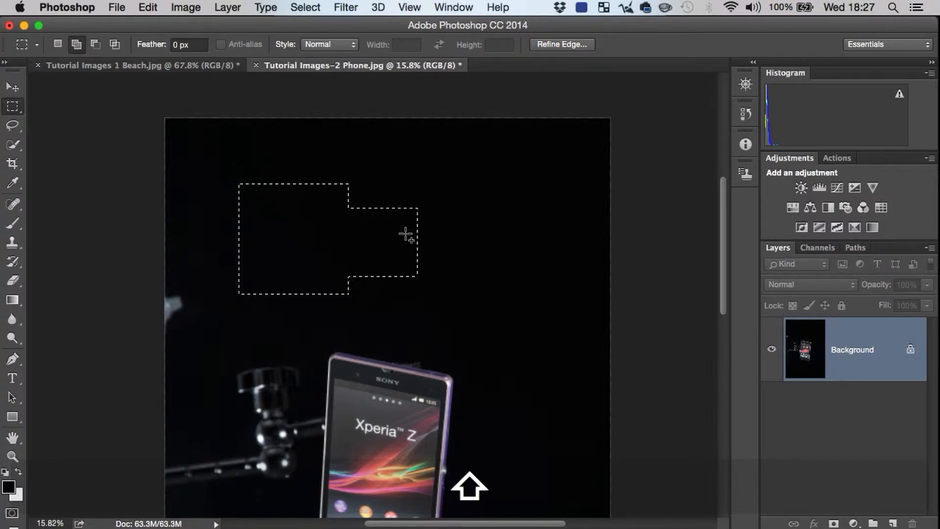
left_click_drag(406, 227, 504, 255)
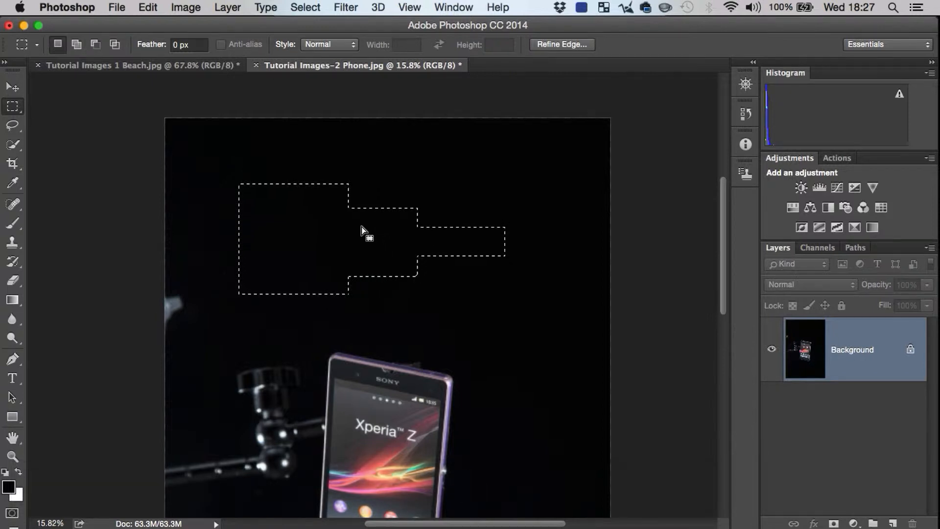
Step: Subtract two small rectangles from the combined selection, one inside the square and one inside the middle section
key("alt")
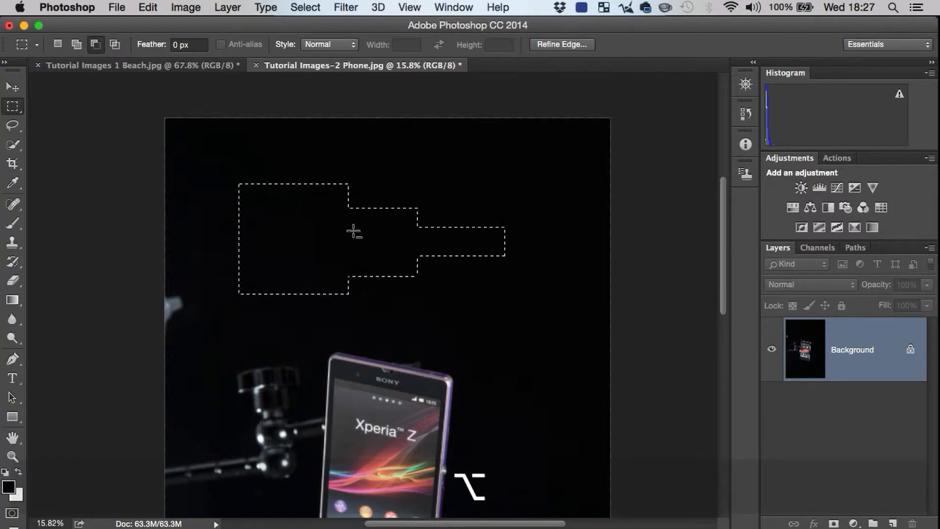
left_click_drag(282, 234, 325, 253)
left_click_drag(349, 225, 402, 254)
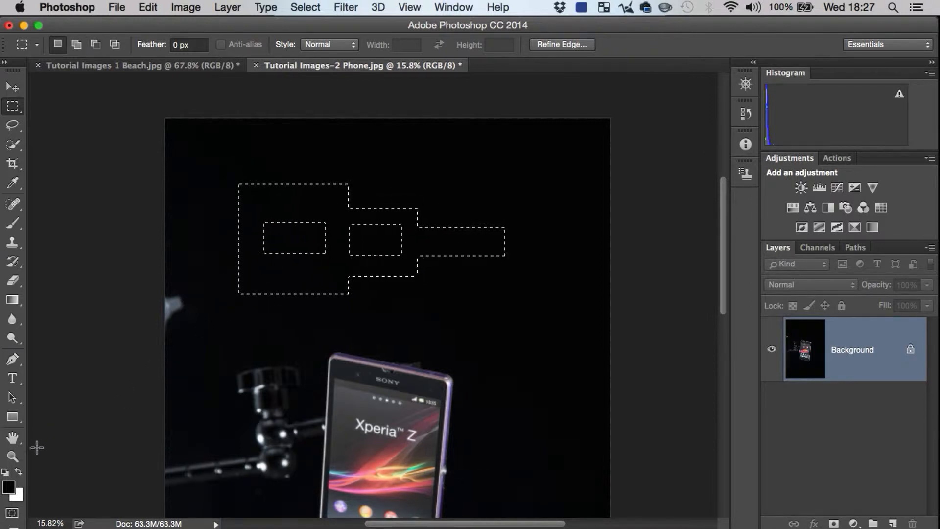
Step: Paint the stepped selection above the phone white with a 600 px brush and clear the selection
key("x")
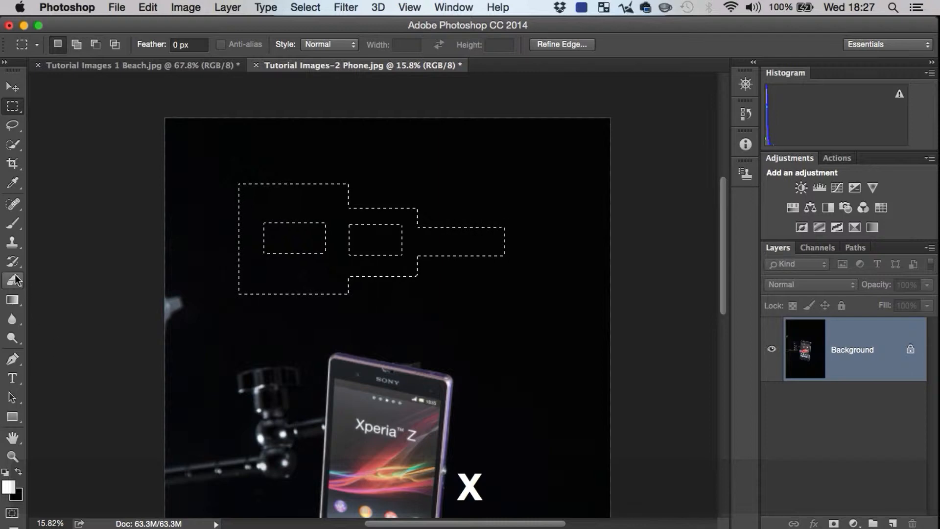
left_click(14, 222)
key("bracketright")
key("bracketright")
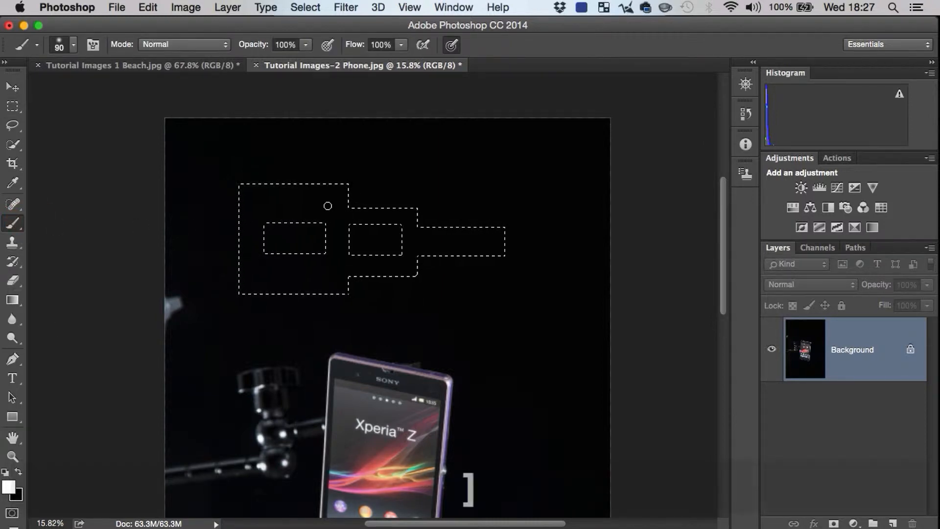
key("bracketright")
key("bracketright")
key("bracketright")
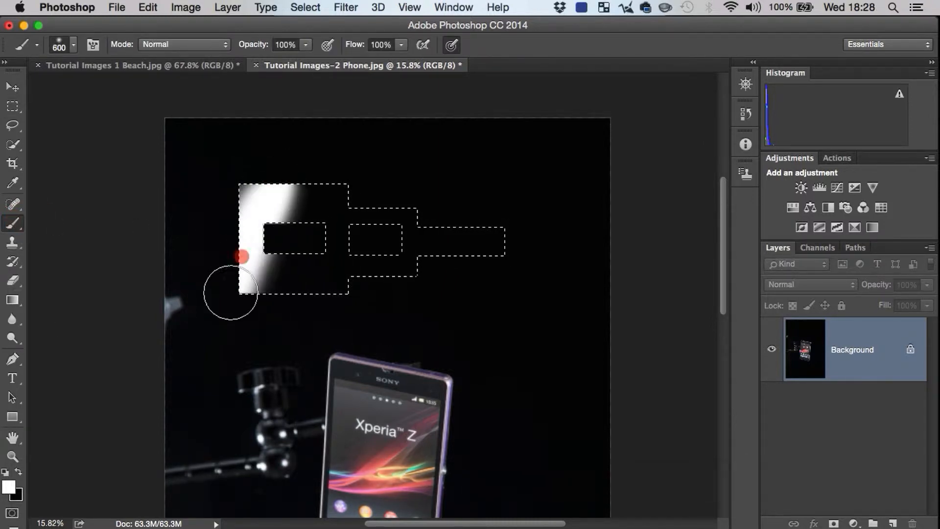
mouse_move(231, 292)
left_mouse_down()
mouse_move(303, 291)
mouse_move(360, 202)
mouse_move(364, 313)
mouse_move(445, 205)
mouse_move(474, 304)
mouse_move(509, 298)
left_mouse_up()
key("space")
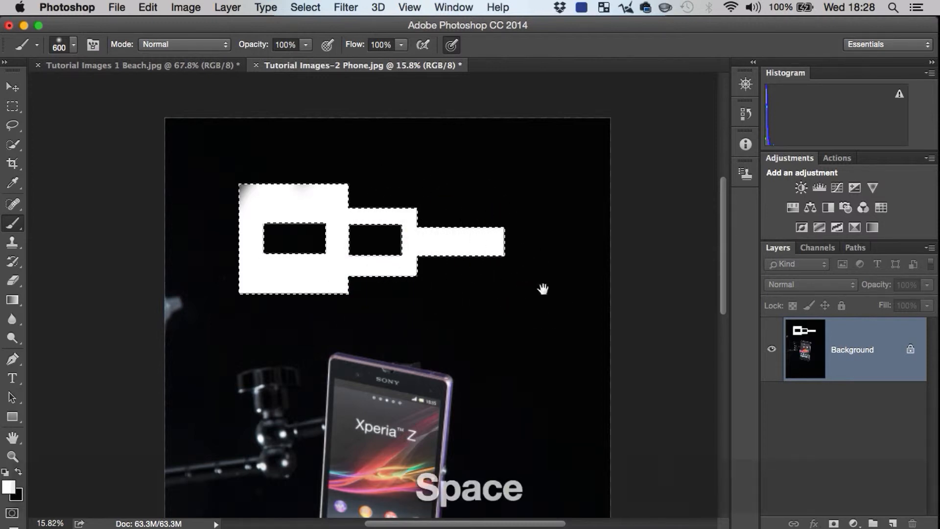
key("f")
key("space+f")
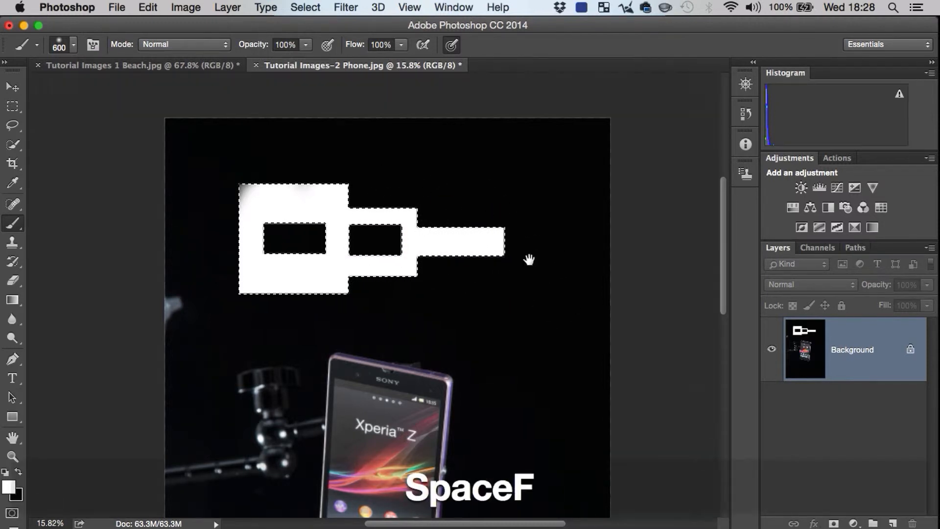
key("super+d")
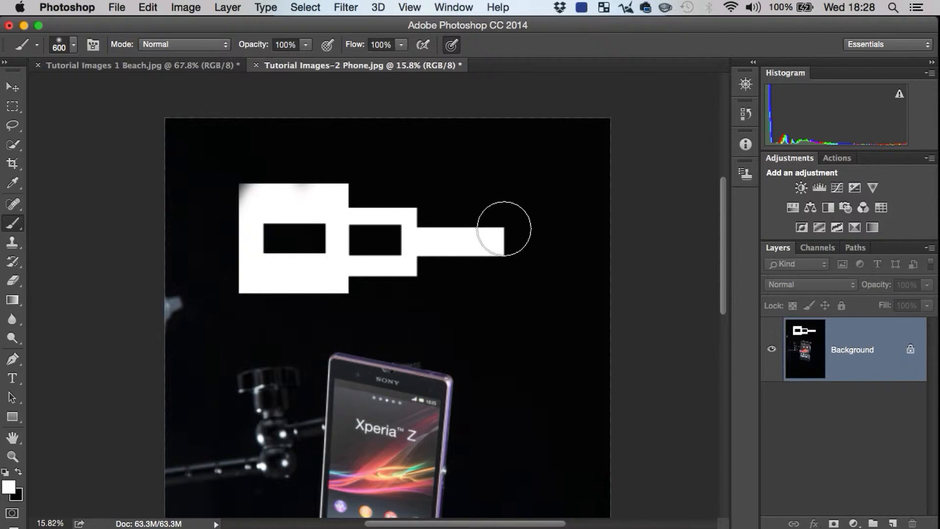
Step: Undo the white painting above the phone and clear the restored selection
key("super")
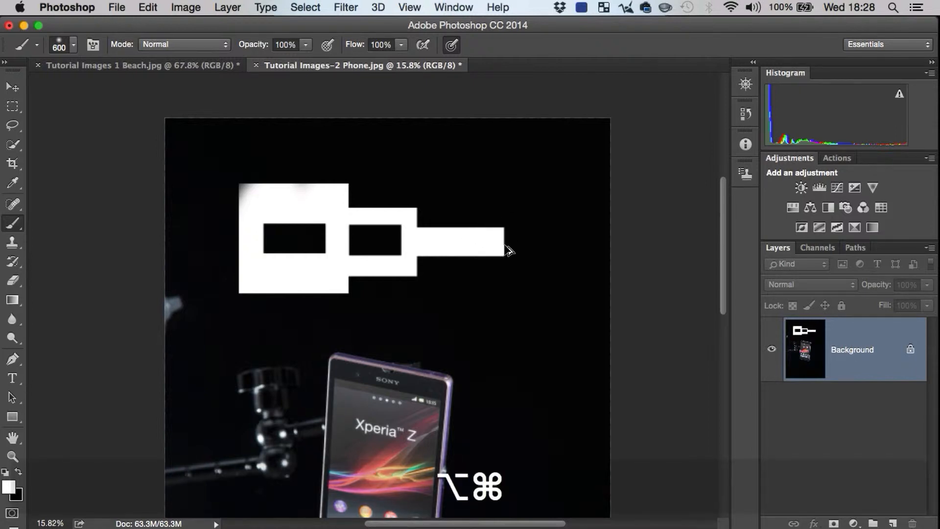
key("alt+super+z")
key("alt+super+z")
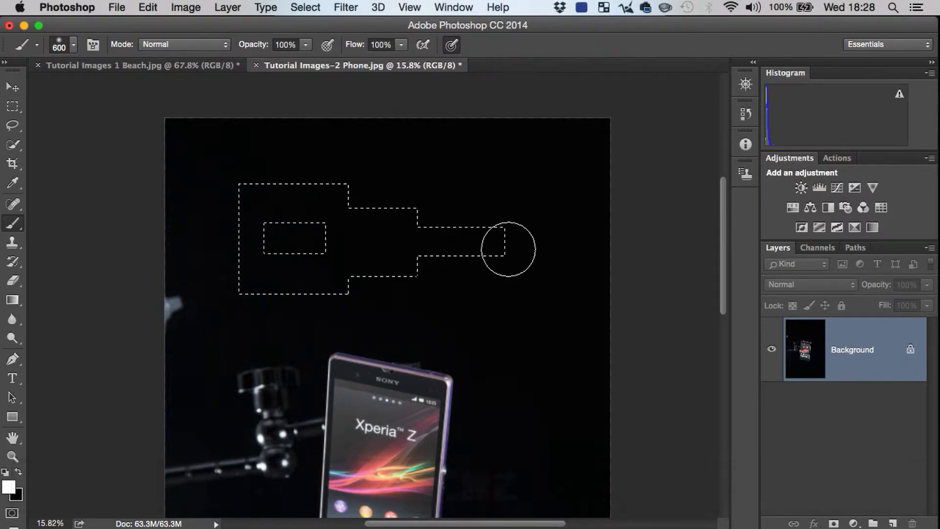
key("super+d")
key("v")
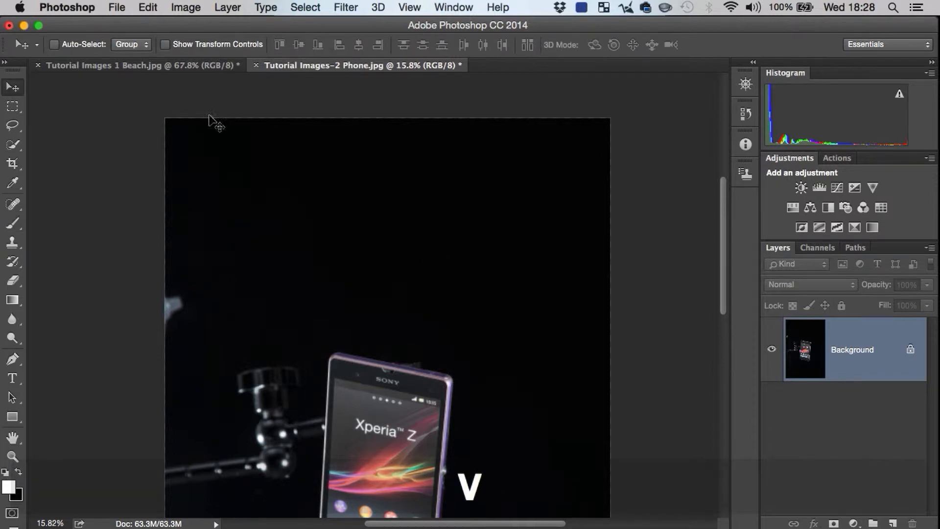
Step: Draw a rectangular marquee above the phone, add overlapping rectangles diagonally down to the right, and subtract rectangles from the upper-right edge
left_click(13, 106)
left_click_drag(256, 167, 367, 260)
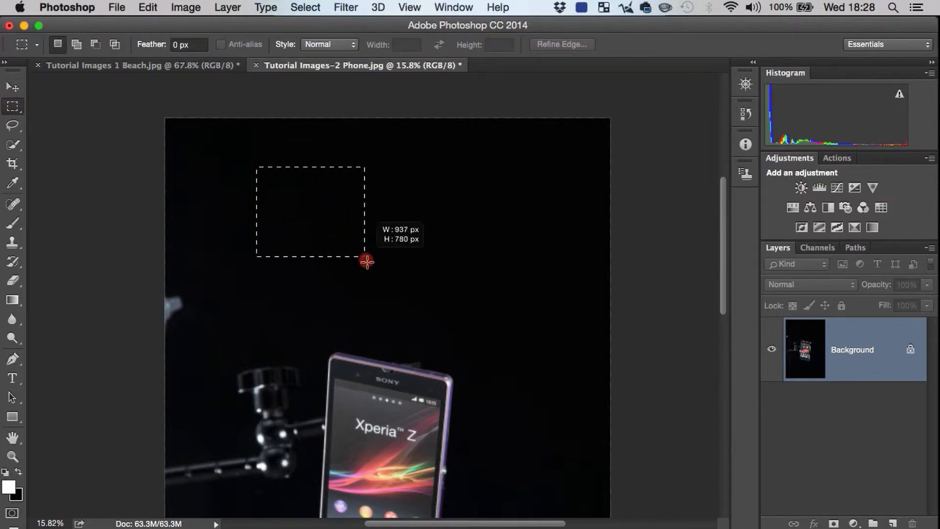
mouse_move(354, 207)
left_mouse_down("shift")
mouse_move(373, 210)
mouse_move(430, 270)
mouse_move(461, 333)
left_mouse_up("shift")
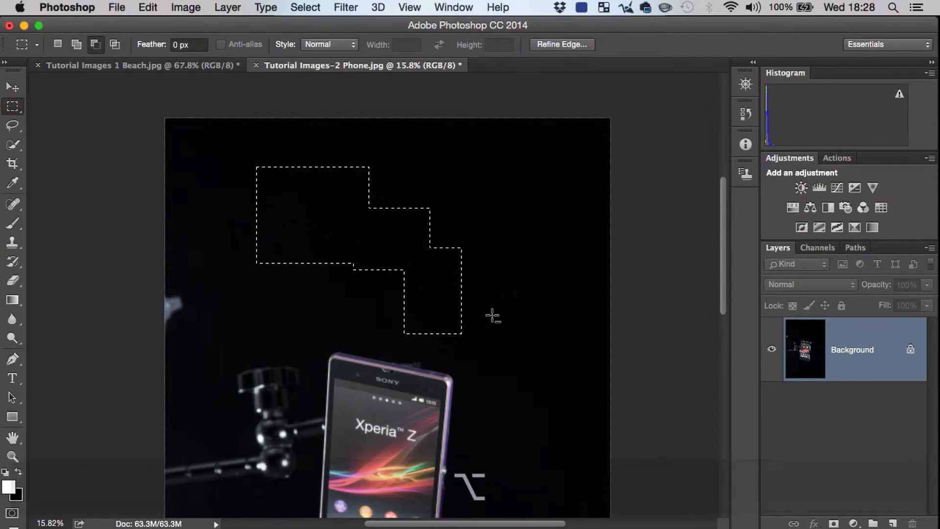
left_click_drag(468, 263, 411, 196, "alt")
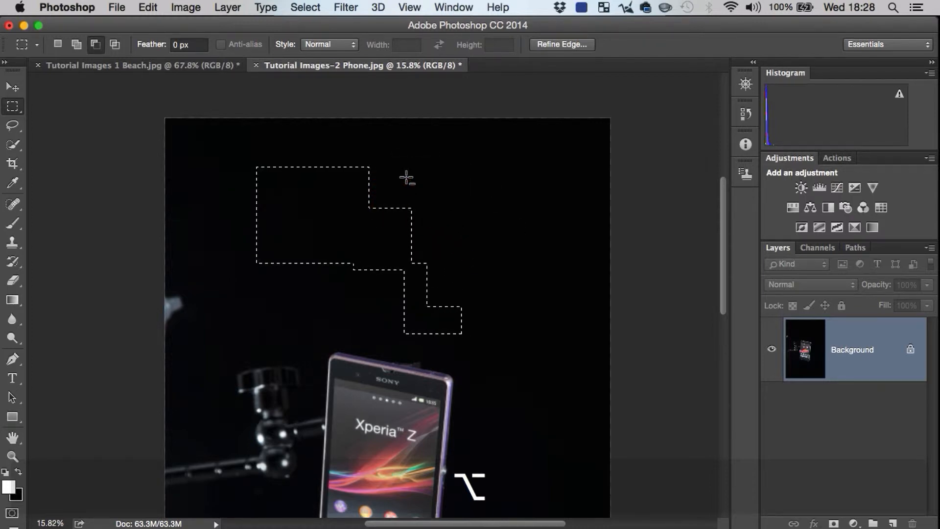
Step: With the elliptical marquee, subtract a small round hole from the stepped selection's large block and add a wide ellipse on its right side
right_click(17, 109)
left_click(49, 116)
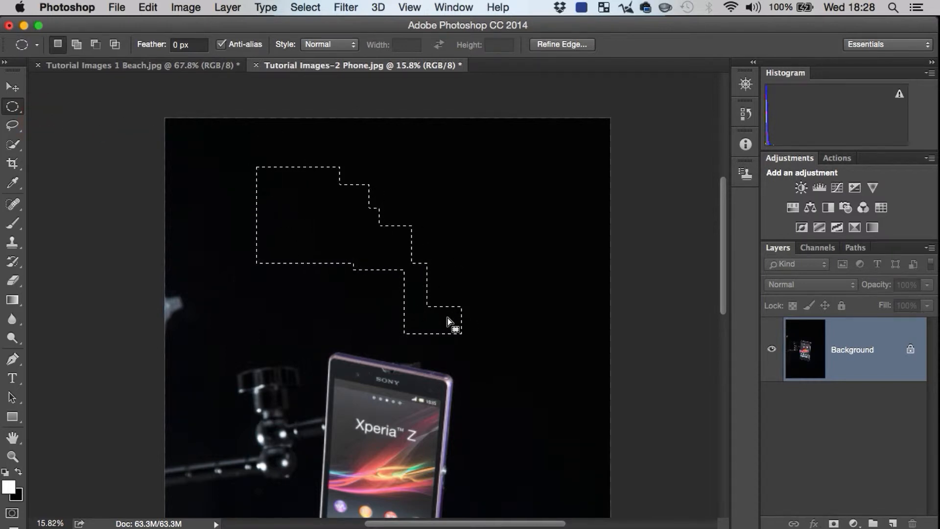
left_click_drag(284, 202, 326, 239, "alt")
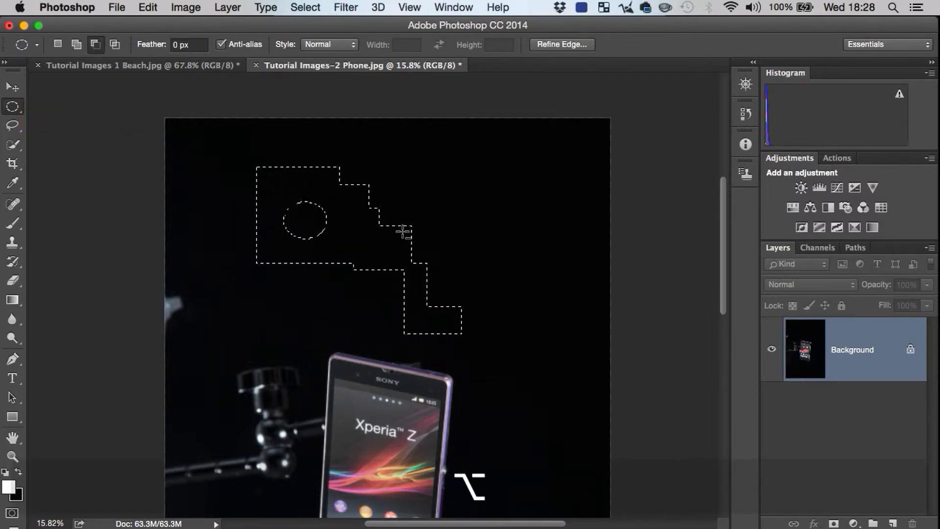
left_click_drag(378, 198, 483, 255, "shift")
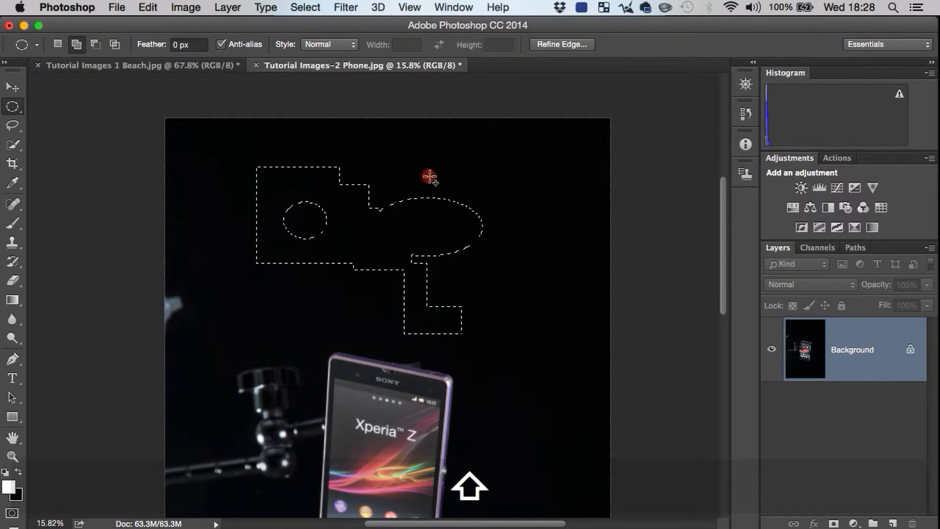
Step: Add a small ellipse to the selection, overlapping the upper-right edge of the wide ellipse
left_click_drag(430, 178, 512, 212, "shift")
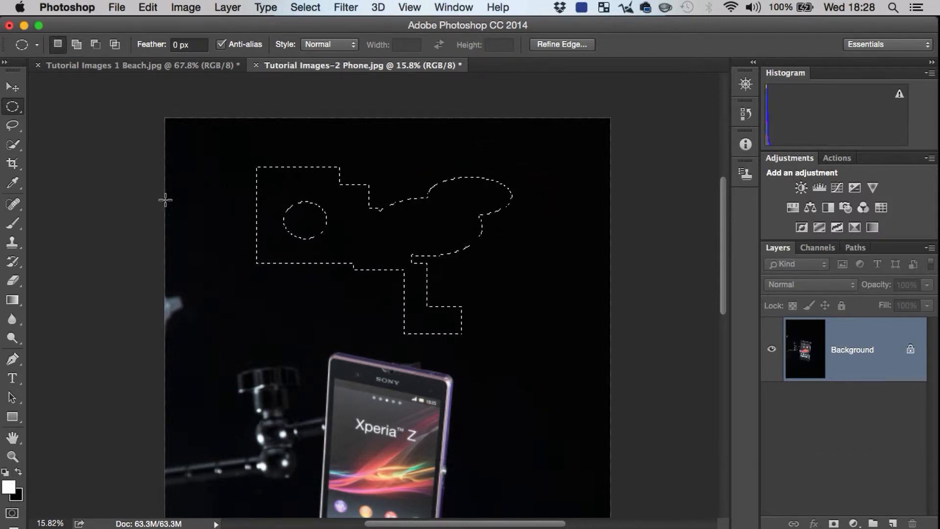
Step: With the Lasso tool, replace the selection with a large, irregular freehand outline above the phone
left_click(13, 126)
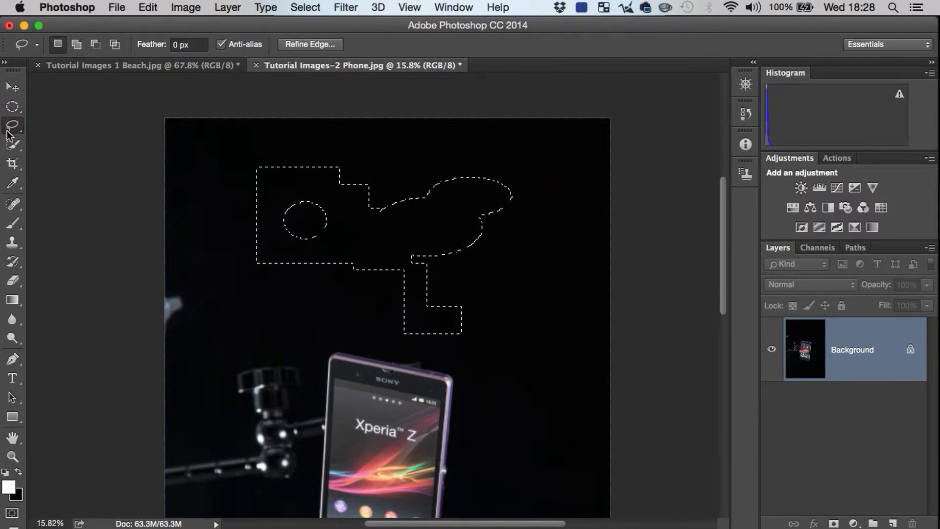
left_click(232, 186)
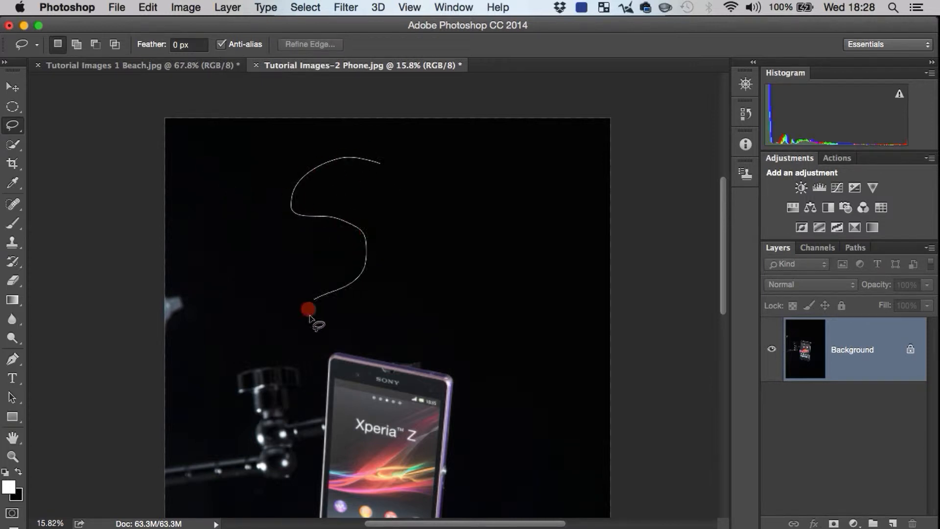
left_click_drag(309, 316, 534, 342)
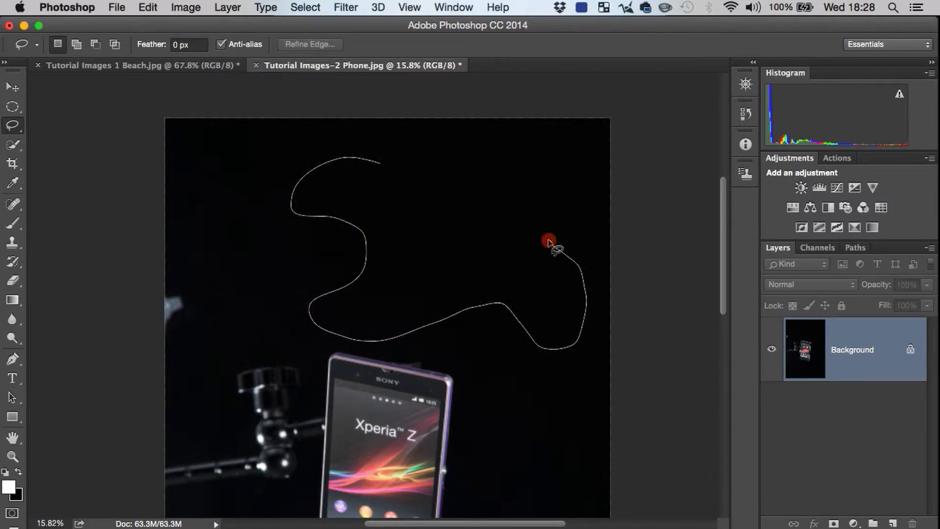
left_click_drag(442, 154, 439, 152)
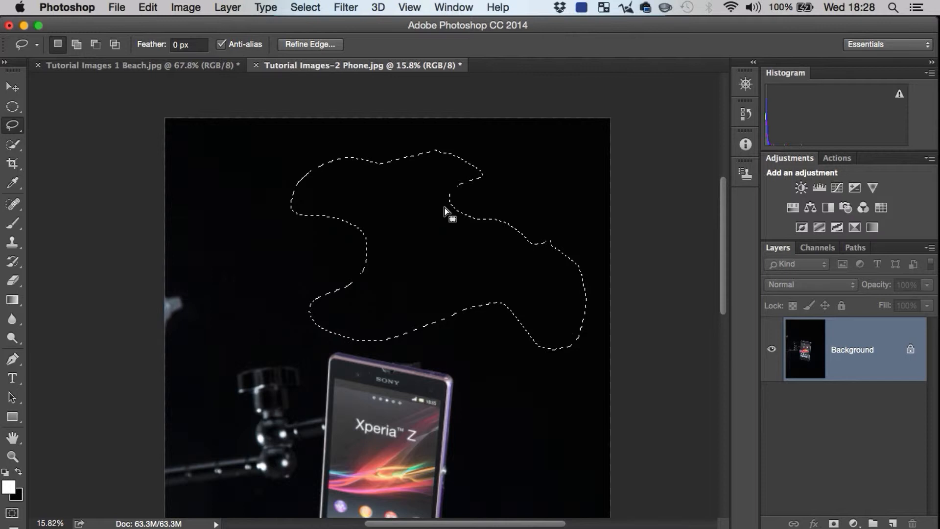
Step: Clear the lasso selection, try an open S-shaped lasso stroke, and replace it with a rounded freehand selection above the phone
left_click(14, 126)
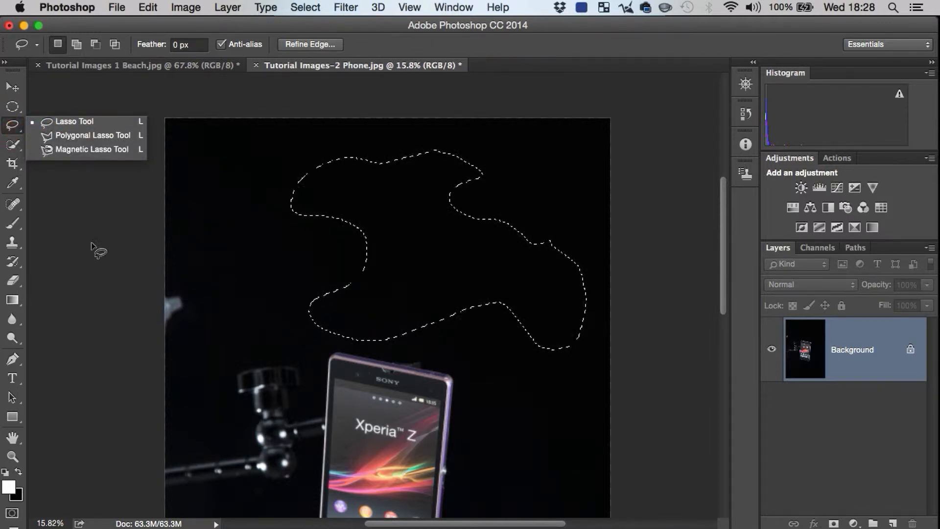
left_click_drag(98, 246, 152, 239)
key("Return")
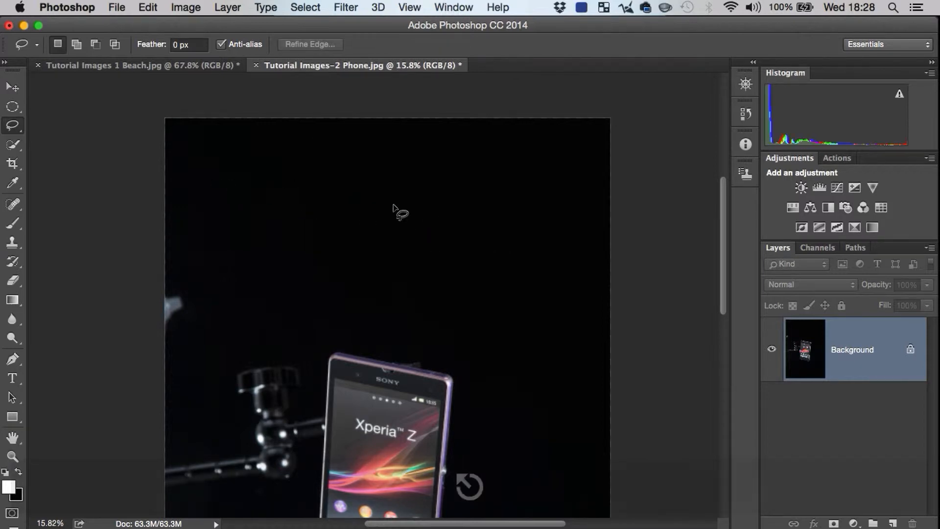
mouse_move(284, 181)
left_mouse_down()
mouse_move(334, 237)
mouse_move(338, 271)
mouse_move(421, 299)
left_mouse_up()
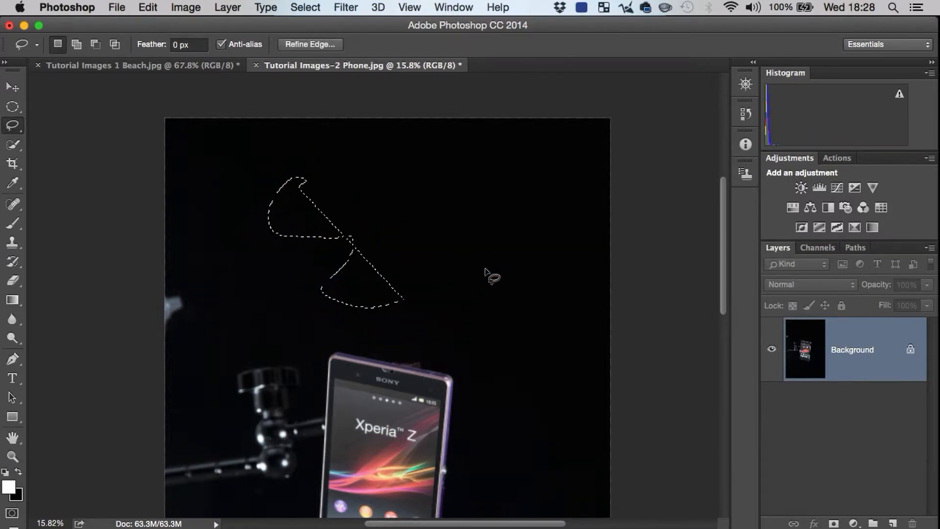
left_click_drag(332, 251, 458, 306)
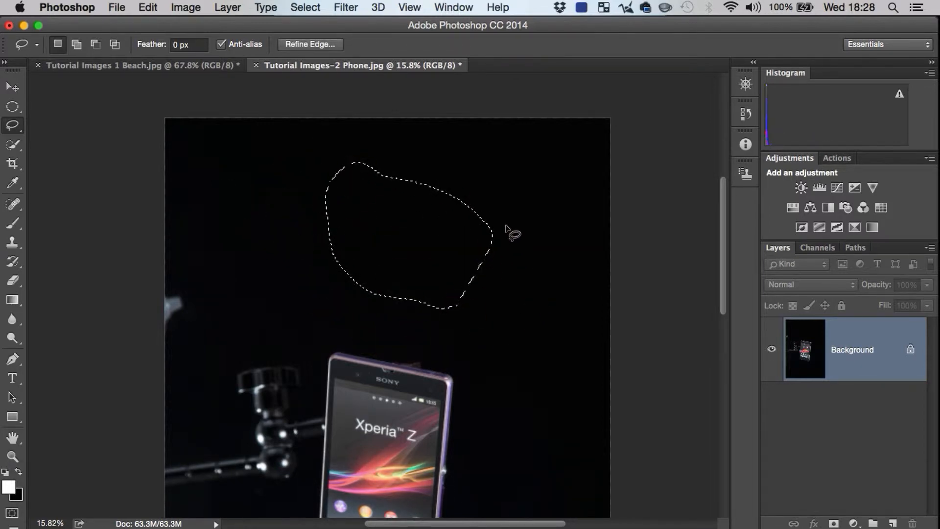
Step: Add freehand areas to the lasso selection's right side, subtract freehand pieces from it, and clear the selection
key("shift")
left_click_drag(496, 158, 524, 250)
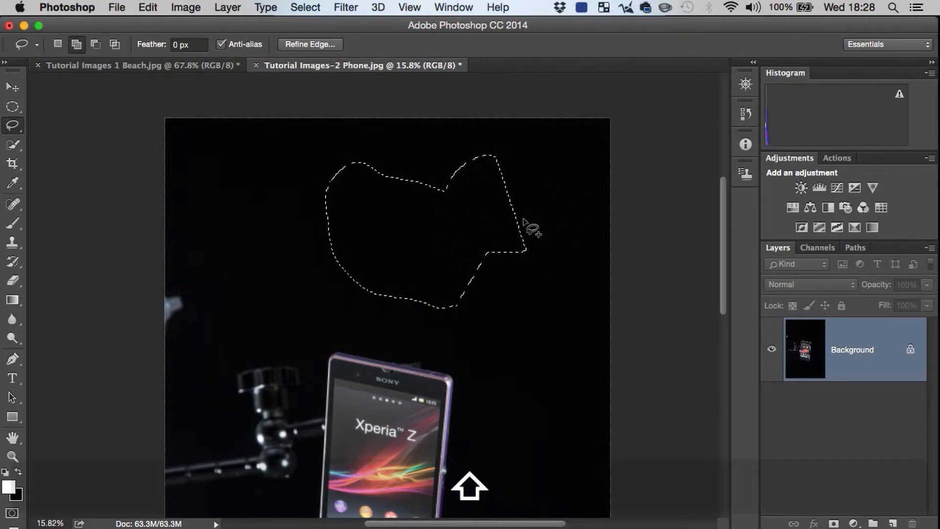
left_click_drag(530, 205, 562, 241)
mouse_move(483, 234)
left_mouse_down()
mouse_move(476, 236)
mouse_move(506, 302)
left_mouse_up()
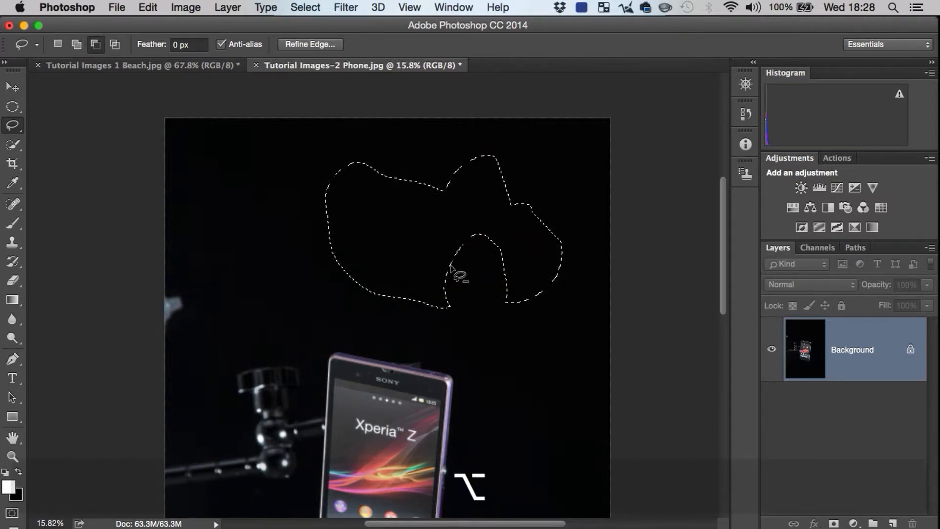
left_click_drag(395, 216, 403, 234)
left_click_drag(461, 219, 463, 220)
mouse_move(518, 260)
left_mouse_down()
mouse_move(531, 262)
mouse_move(521, 256)
left_mouse_up()
key("super+d")
mouse_move(13, 125)
left_mouse_down()
mouse_move(24, 146)
mouse_move(52, 136)
mouse_move(106, 141)
left_mouse_up()
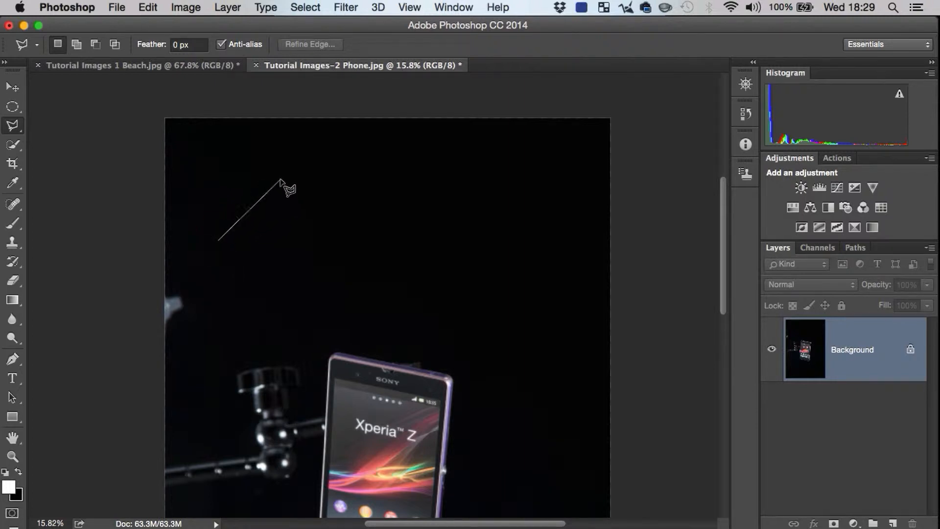
key("Escape")
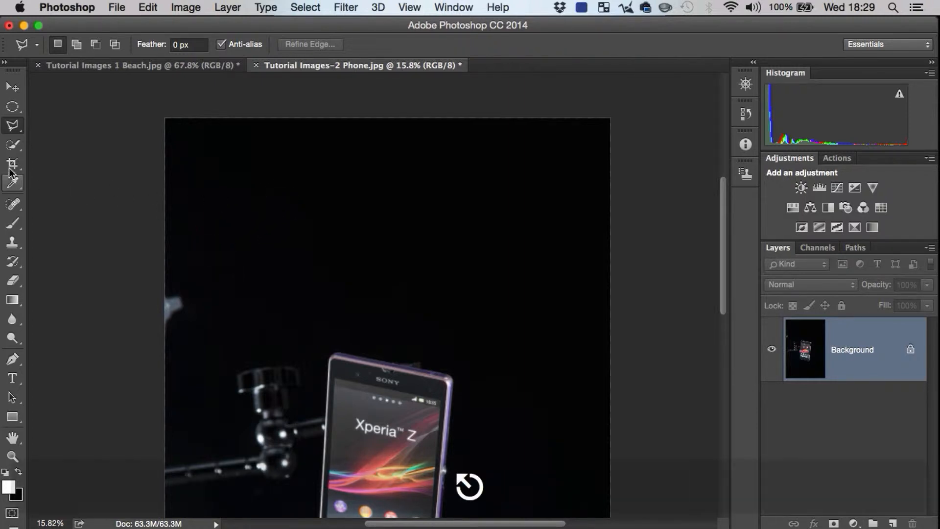
left_click(10, 104)
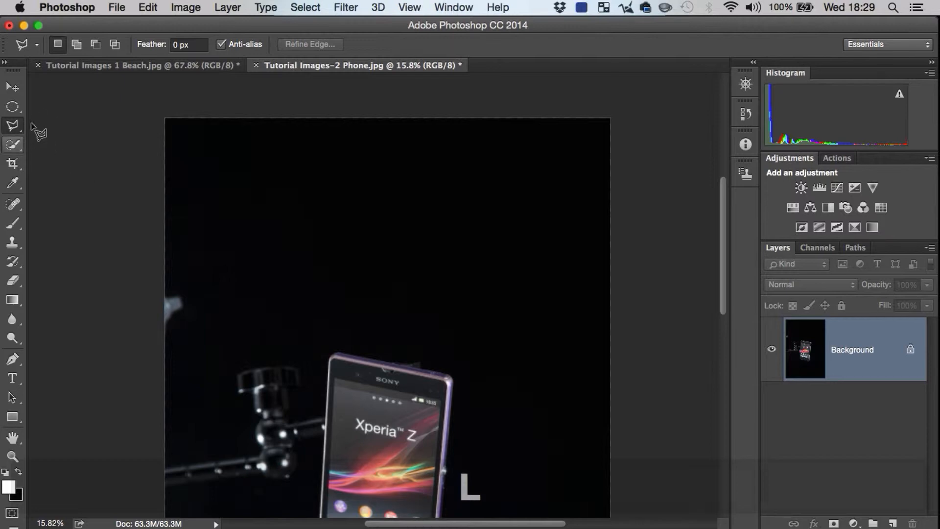
Step: Cycle through the Lasso, Polygonal Lasso and Magnetic Lasso tools, ending on the Polygonal Lasso
key("shift")
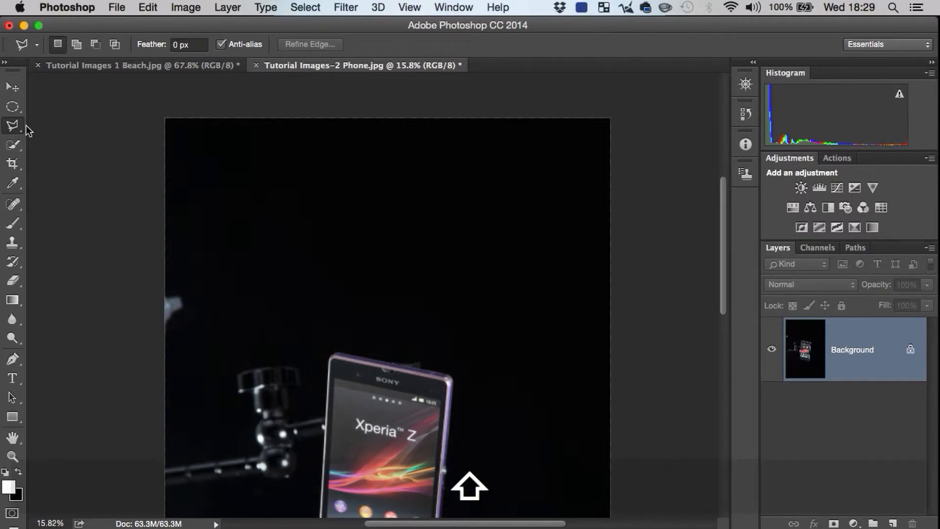
key("shift+l")
key("shift+l")
key("shift+l")
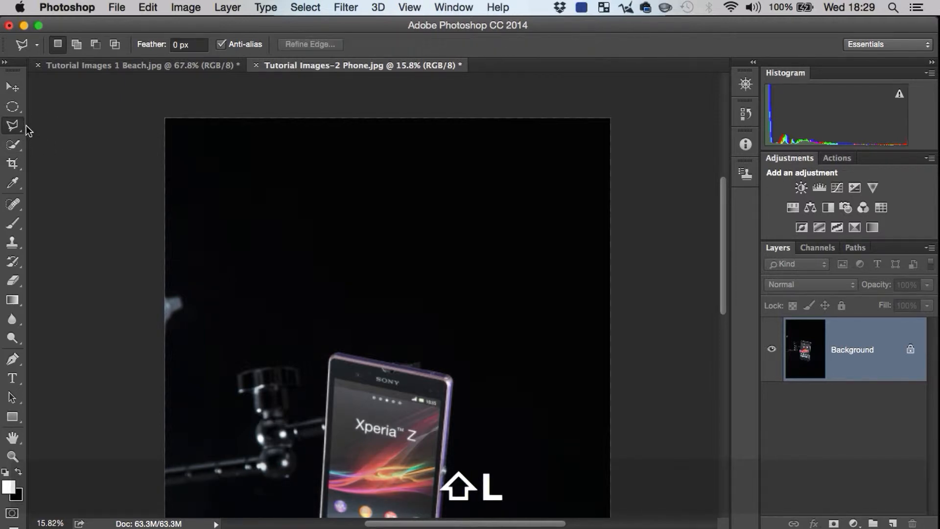
key("shift+l")
key("shift+l")
key("shift+l")
key("shift+l")
key("shift+l")
key("shift+l")
key("shift+l")
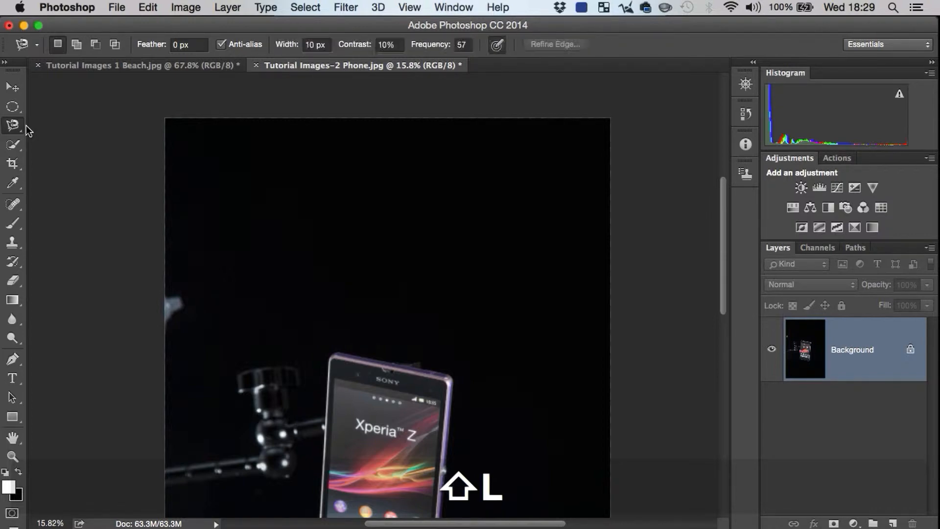
key("shift+l")
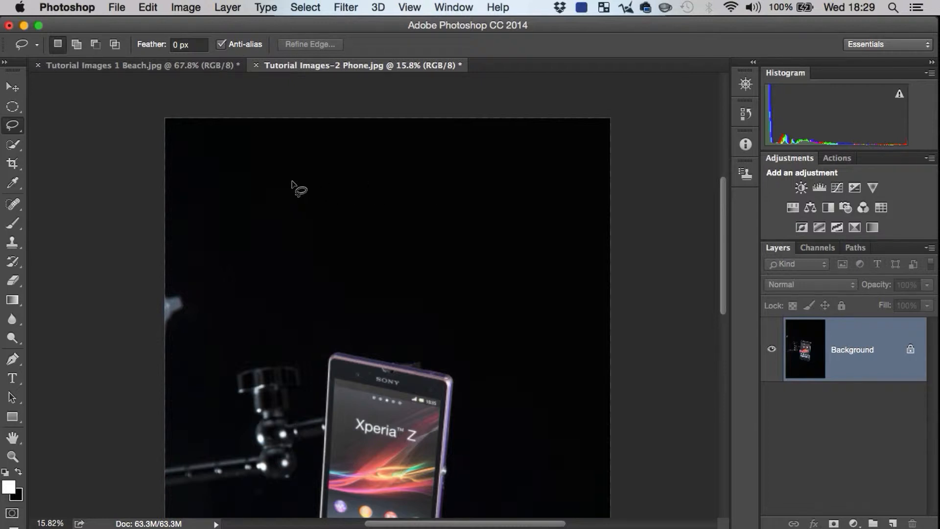
key("shift+l")
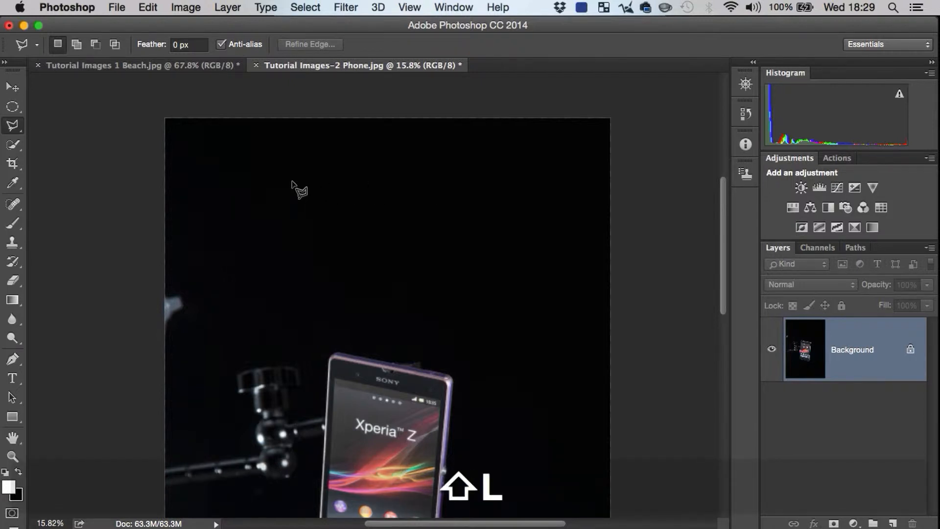
Step: Draw a closed polygonal lasso selection above the phone, with constrained vertical and horizontal edges at its upper left and an inner notch
left_click(247, 190)
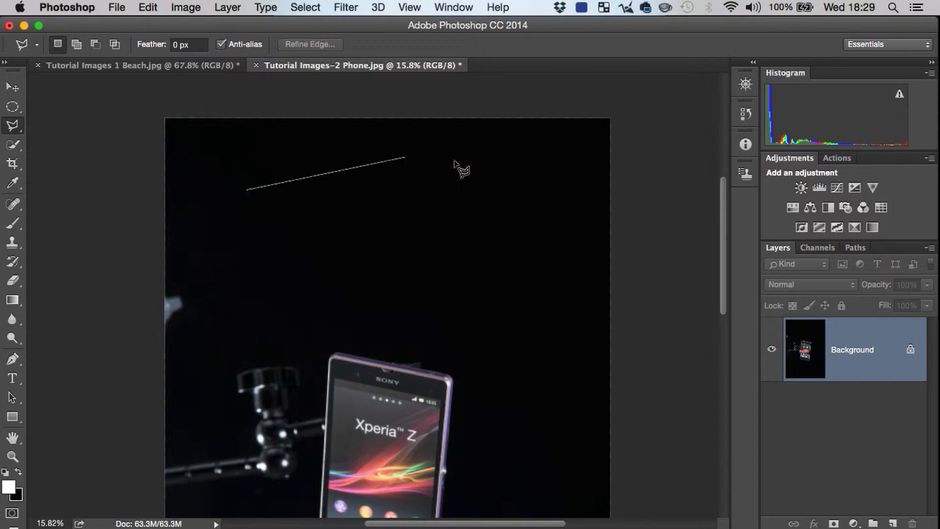
left_click(450, 175)
left_click(522, 296)
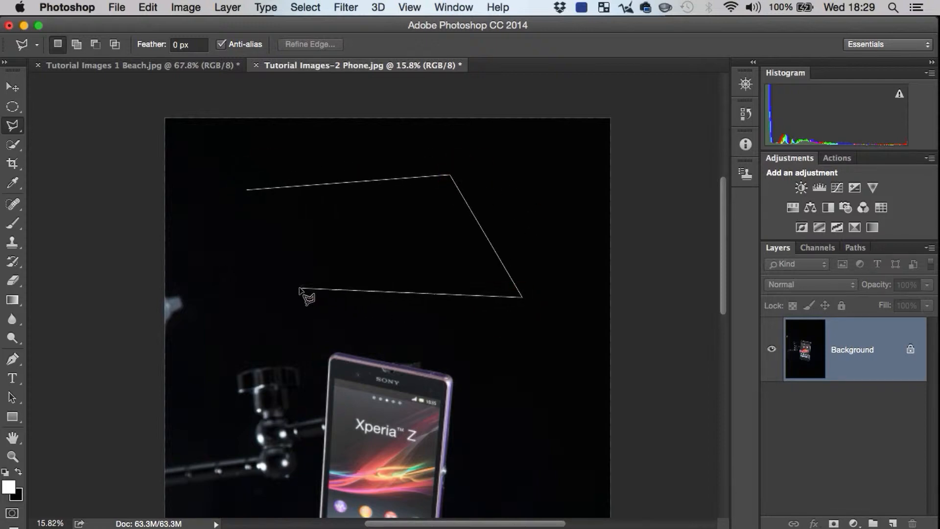
left_click(293, 304)
left_click(194, 253)
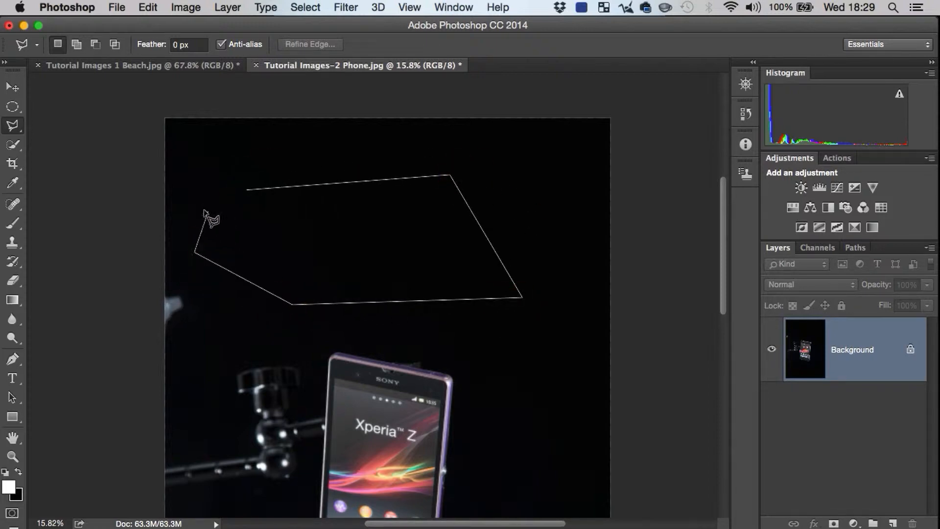
key("shift")
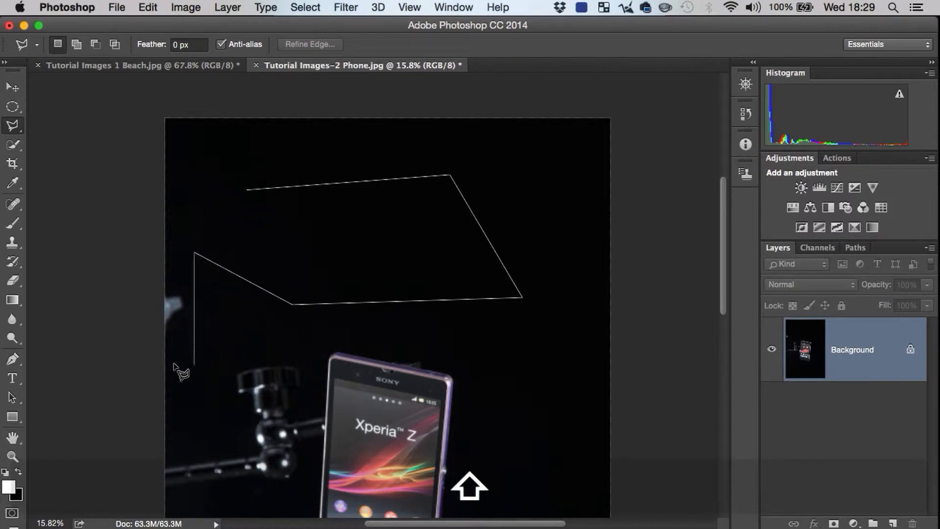
left_click(196, 166)
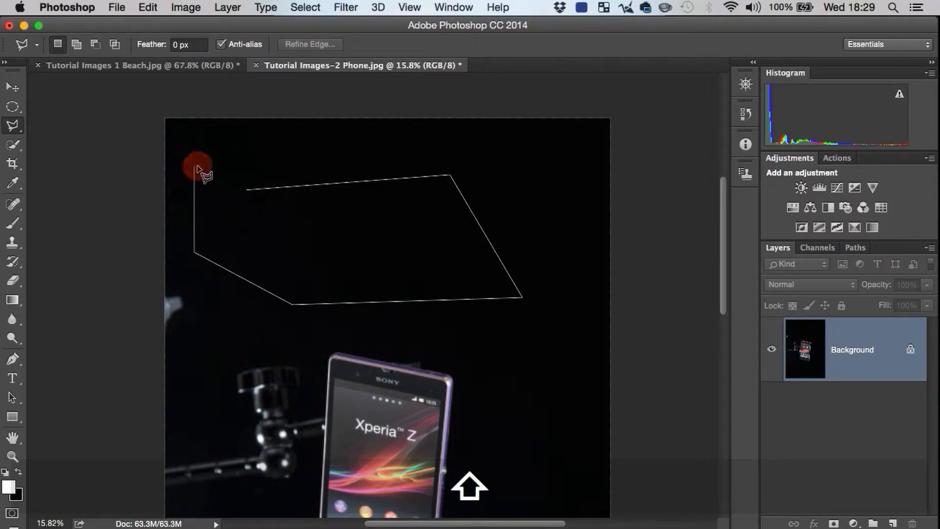
left_click(419, 166)
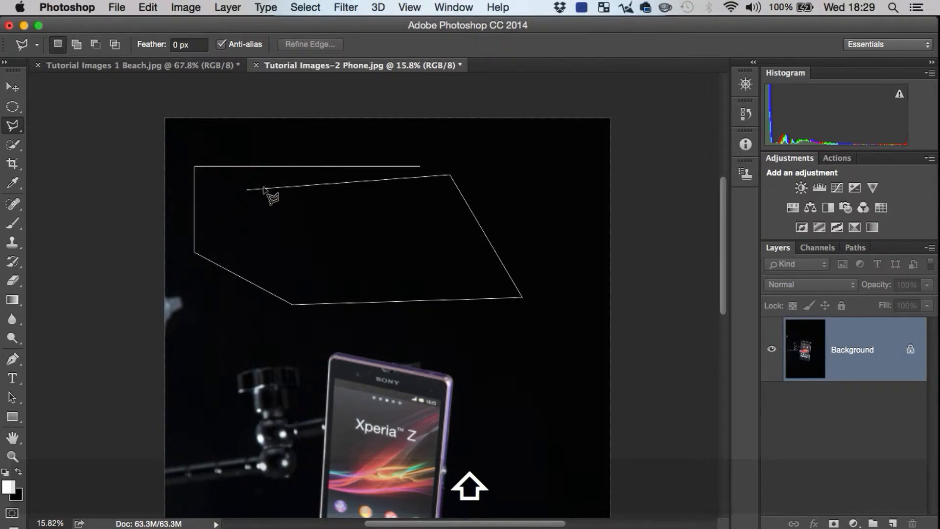
left_click(217, 179)
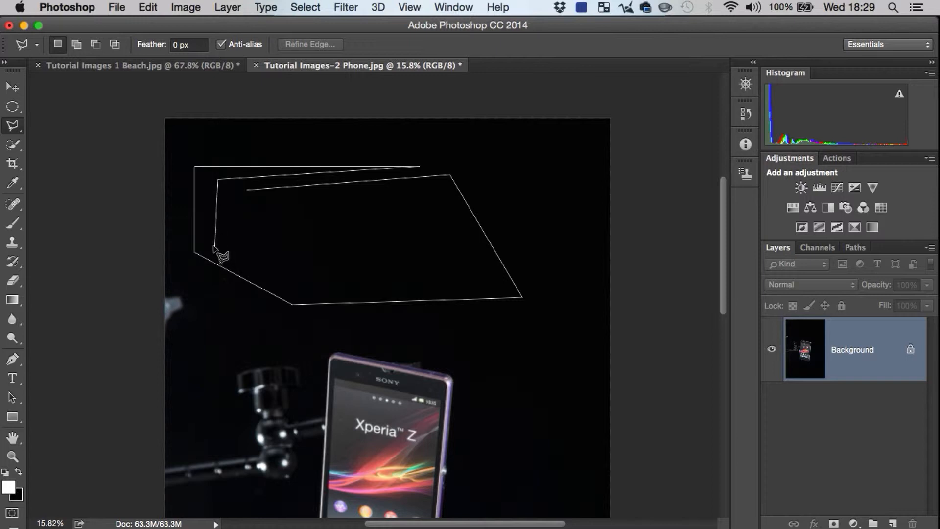
left_click(216, 243)
left_click(278, 268)
double_click(277, 245)
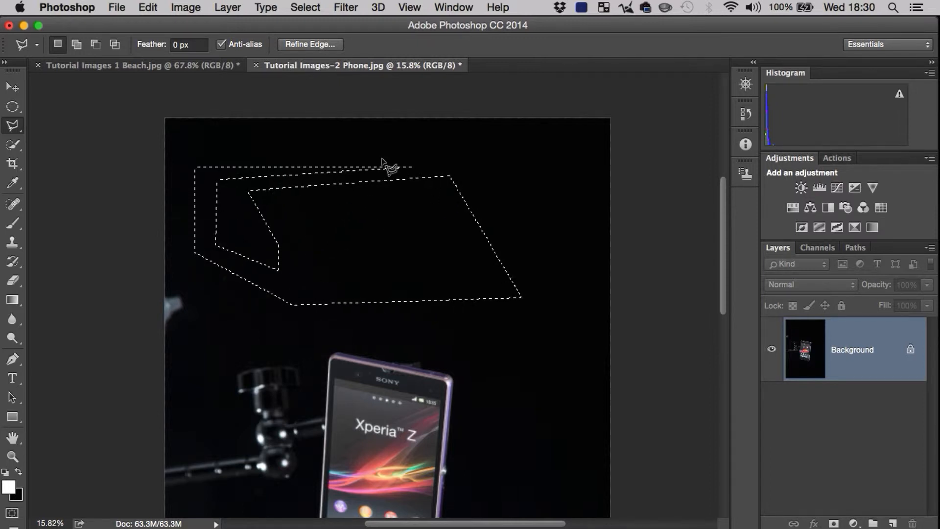
Step: Start adding a polygonal outline over the selection's right end, using constrained horizontal and vertical edges around its lower-right corner
key("shift")
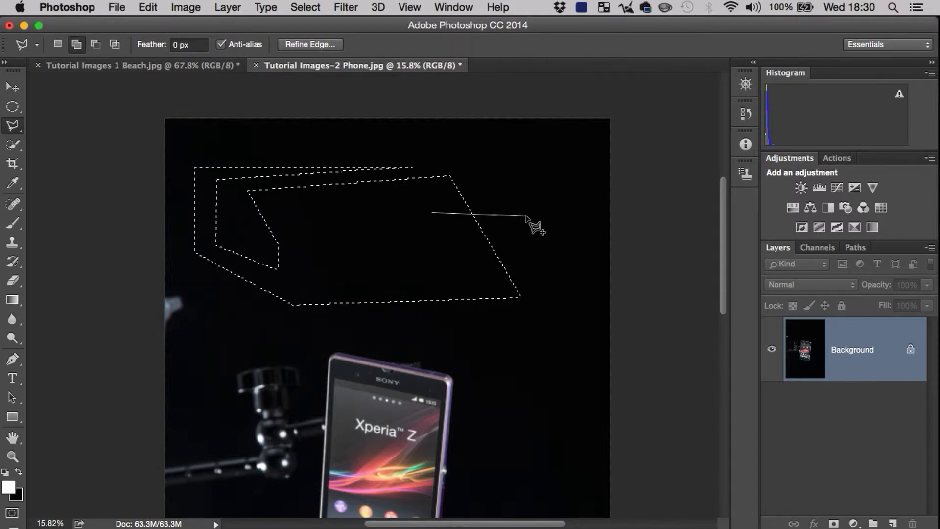
key("shift")
left_click(552, 213)
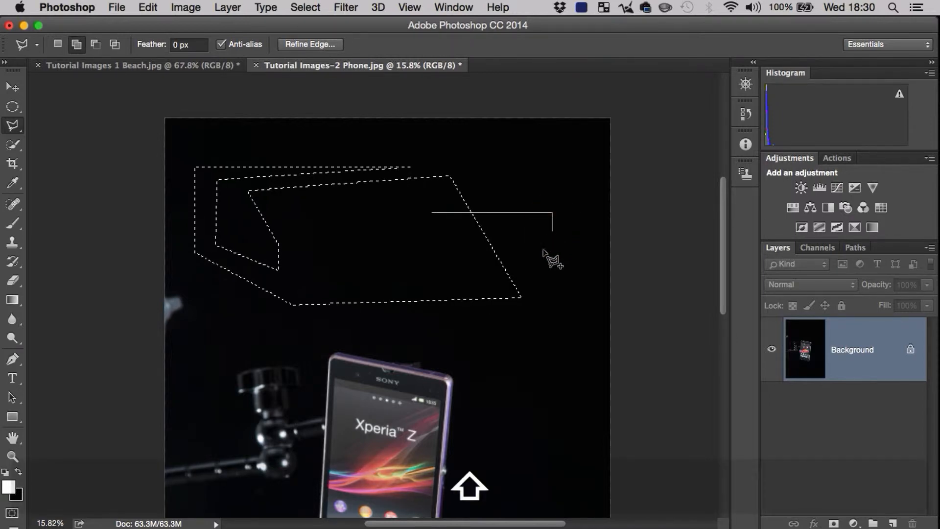
left_click(553, 352)
left_click(453, 351)
left_click(456, 306)
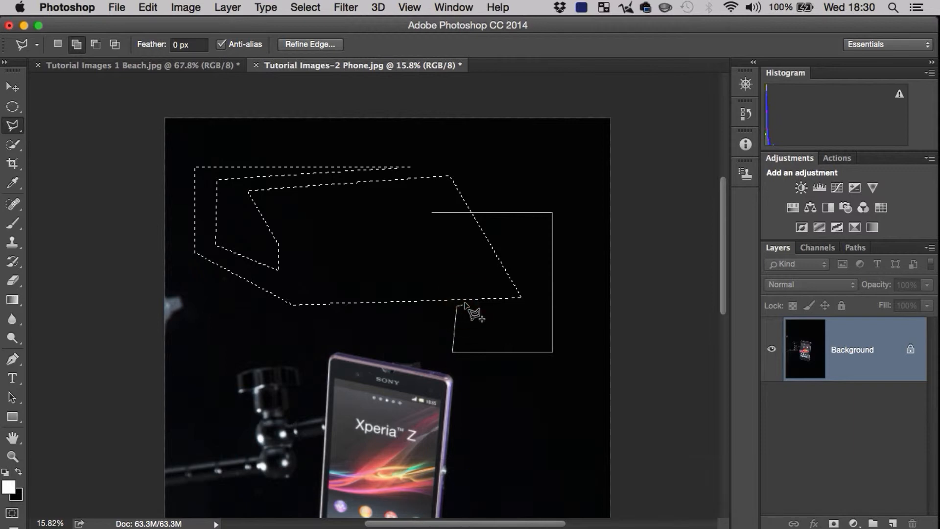
Step: Continue the added outline with a freehand loop inside the selection and a narrow right-angled box extending down beside the phone
key("alt")
mouse_move(407, 276)
left_mouse_down()
mouse_move(362, 272)
mouse_move(357, 225)
mouse_move(377, 220)
mouse_move(424, 256)
mouse_move(451, 240)
mouse_move(512, 237)
mouse_move(522, 260)
mouse_move(484, 282)
left_mouse_up()
key("shift")
left_click(485, 336)
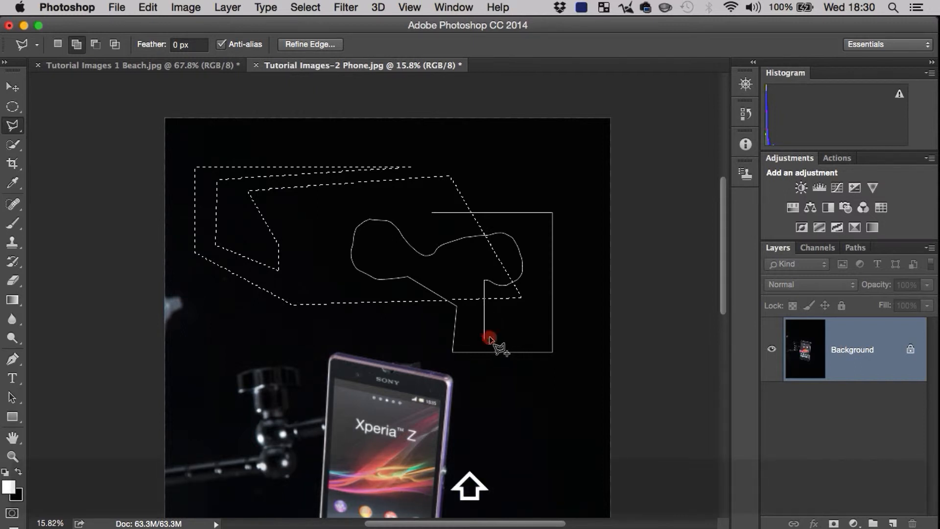
left_click(484, 410)
left_click(539, 410)
left_click(540, 334, "shift")
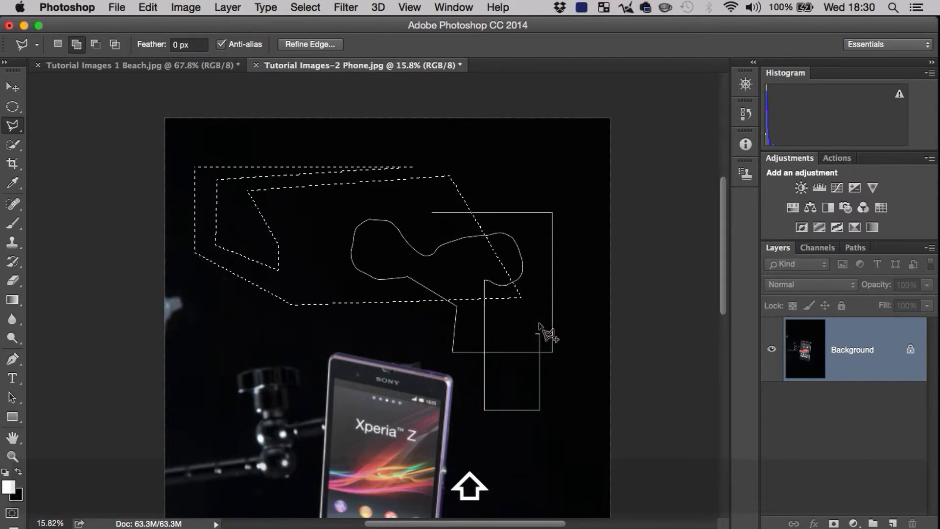
Step: Finish the added outline with angled straight segments toward the upper right and a freehand curve back over the selection, and close it
left_click(517, 325)
left_click(536, 296)
left_click(573, 170)
key("alt")
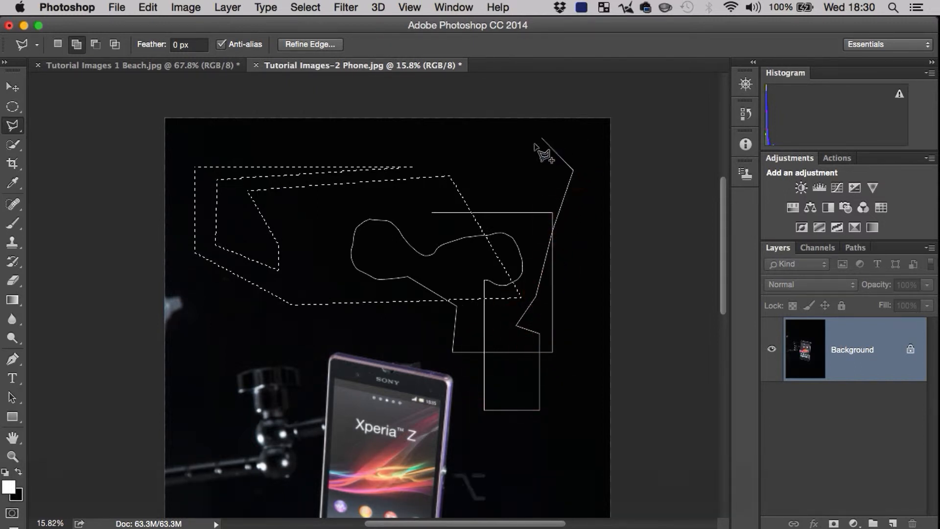
mouse_move(528, 150)
left_mouse_down()
mouse_move(519, 175)
mouse_move(425, 151)
mouse_move(306, 190)
left_mouse_up()
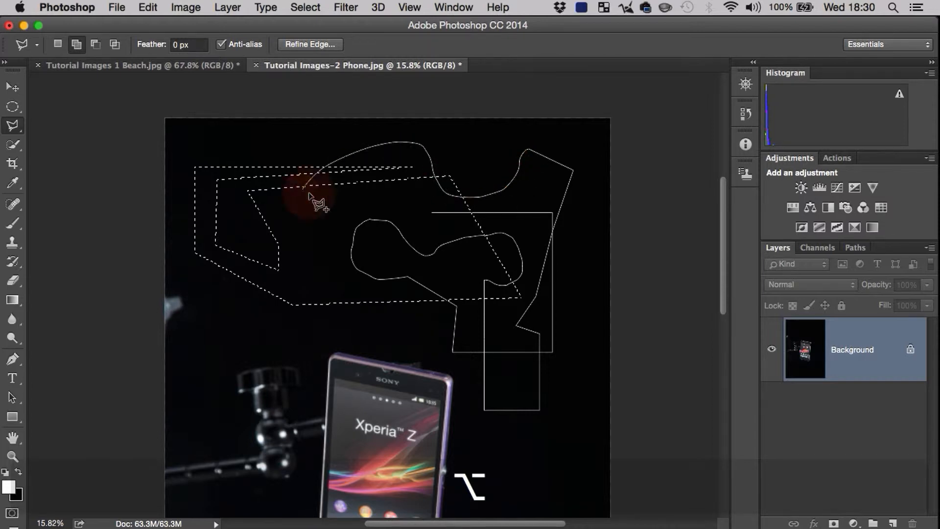
double_click(303, 269)
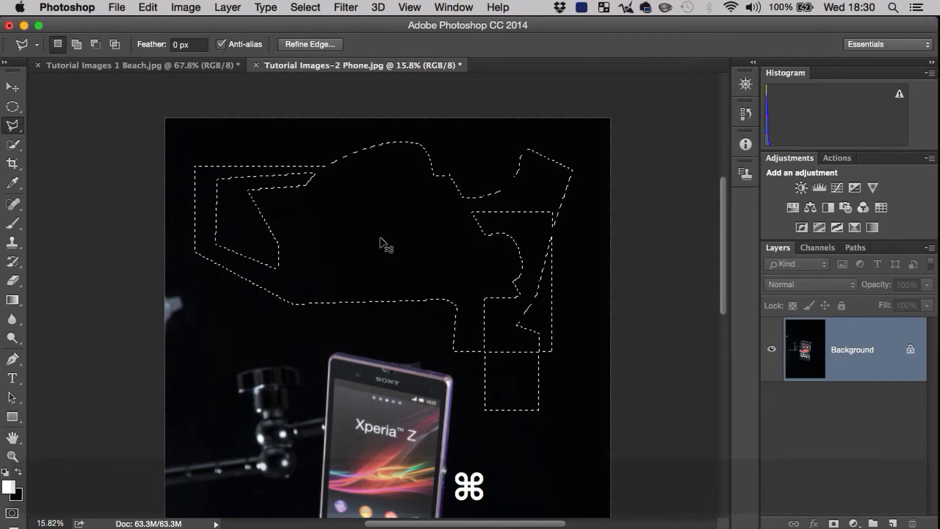
Step: Deselect the combined outline above the phone and look over the available selection commands
key("super+d")
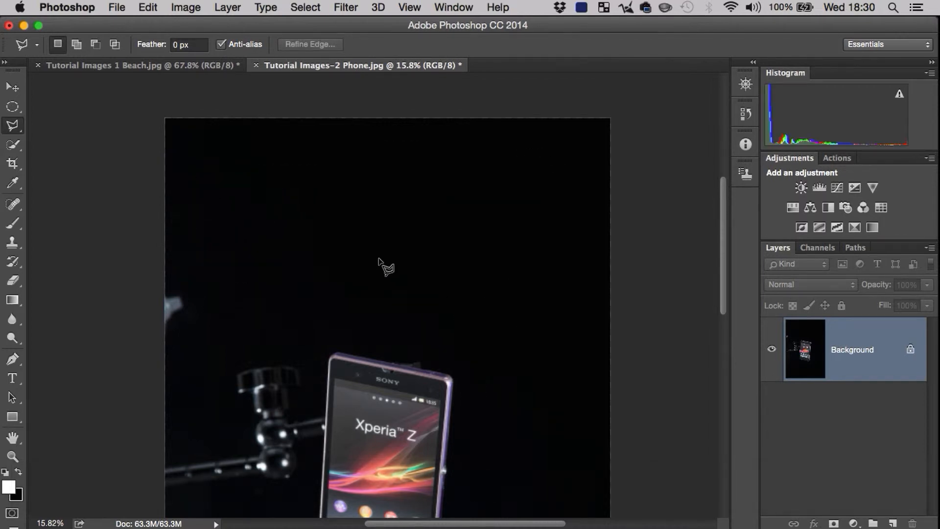
left_click(305, 7)
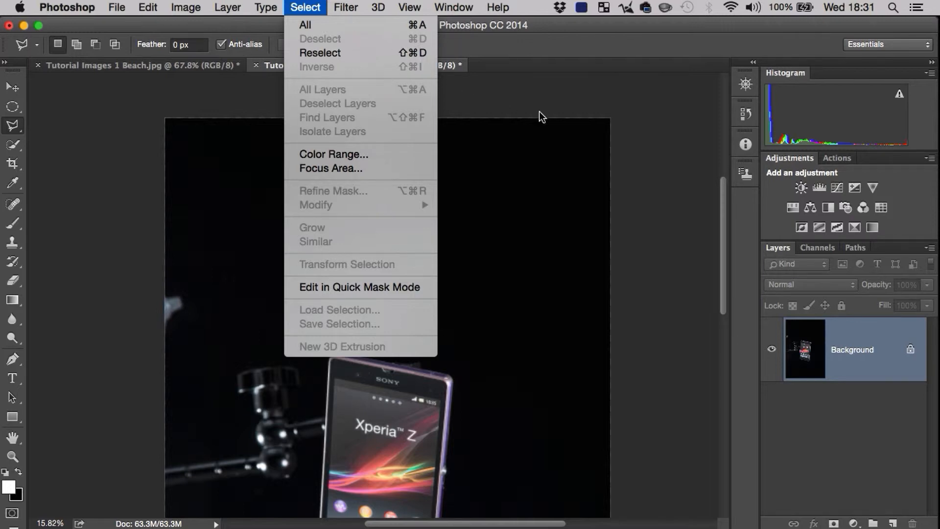
left_click(528, 97)
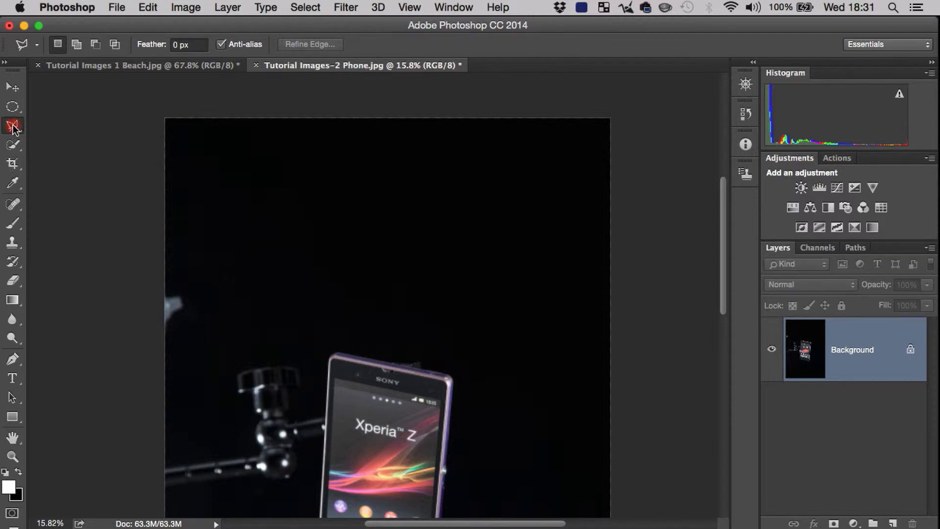
Step: With the Magnetic Lasso, trace the phone's top edge from its upper-left corner around the upper-right corner and partway down the side
mouse_move(13, 128)
left_mouse_down()
mouse_move(60, 123)
mouse_move(117, 153)
left_mouse_up()
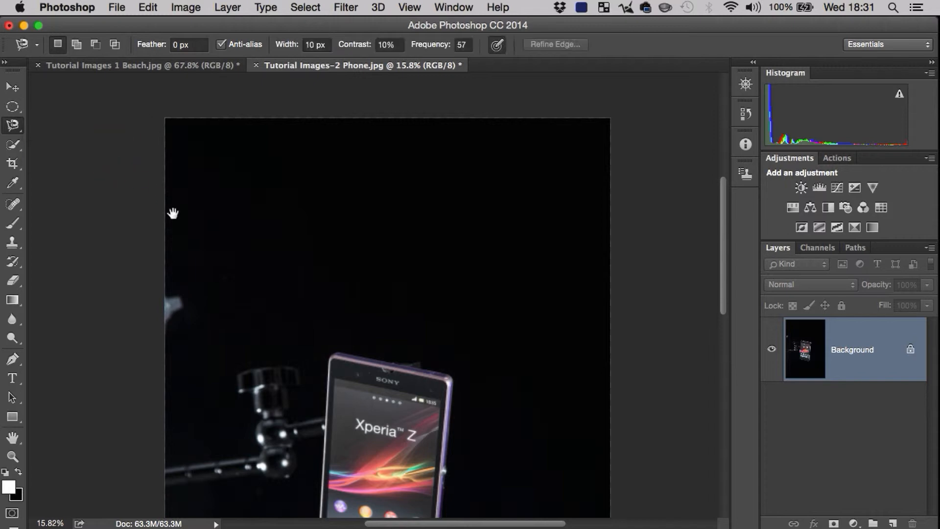
mouse_move(284, 323)
left_mouse_down()
mouse_move(286, 269)
mouse_move(336, 214)
mouse_move(428, 205)
left_mouse_up()
key("z")
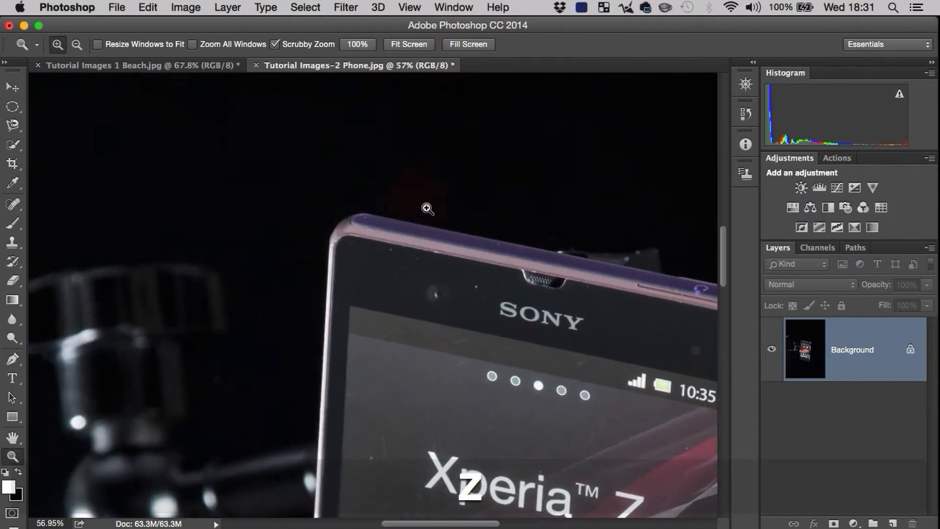
mouse_move(539, 196)
left_mouse_down()
mouse_move(409, 151)
mouse_move(230, 142)
left_mouse_up()
key("z")
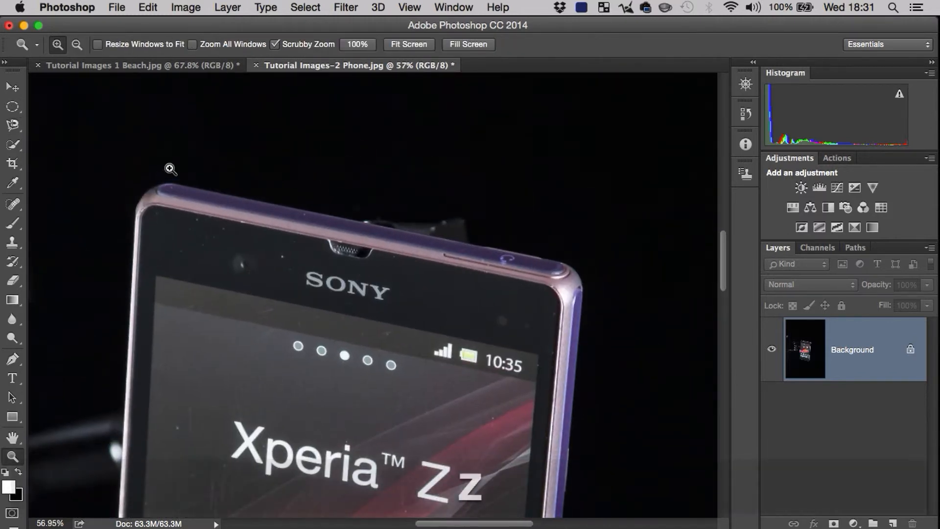
left_click_drag(181, 160, 214, 146)
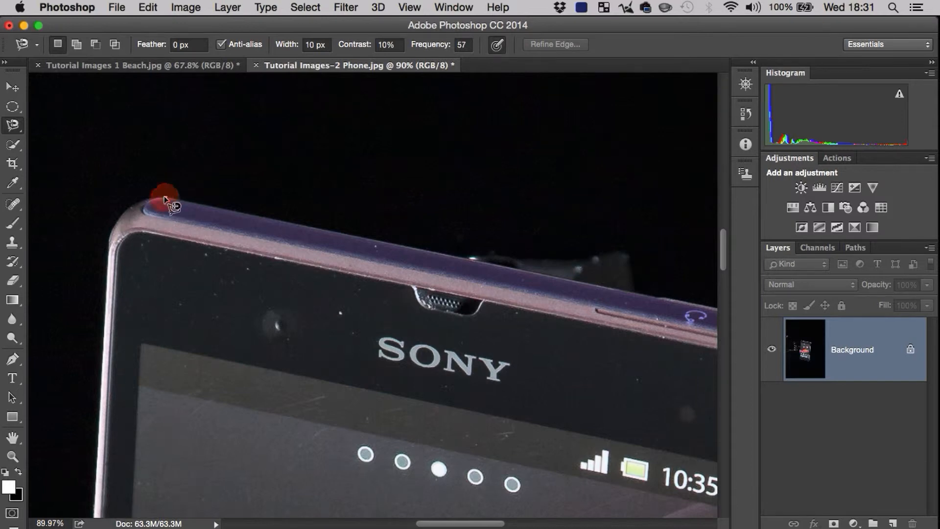
left_click(165, 198)
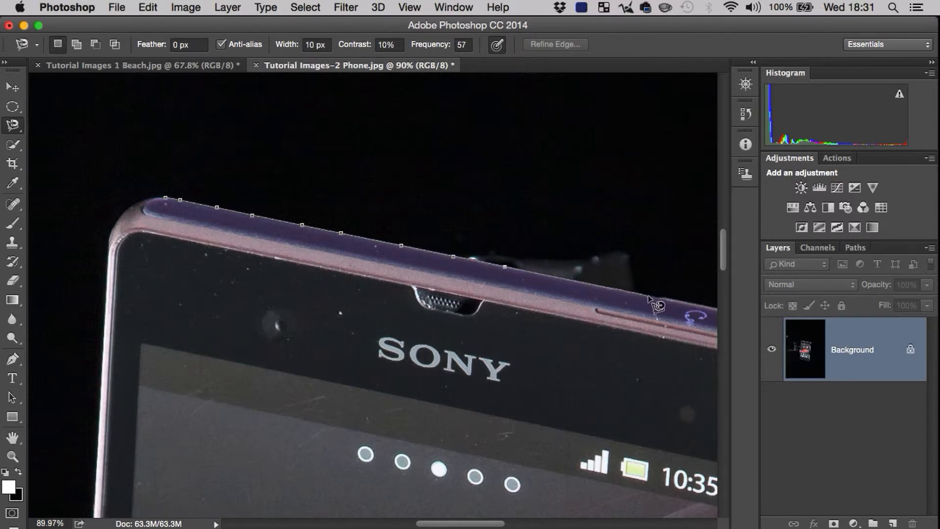
key("space")
mouse_move(479, 260)
left_mouse_down()
mouse_move(391, 230)
mouse_move(396, 240)
left_mouse_up()
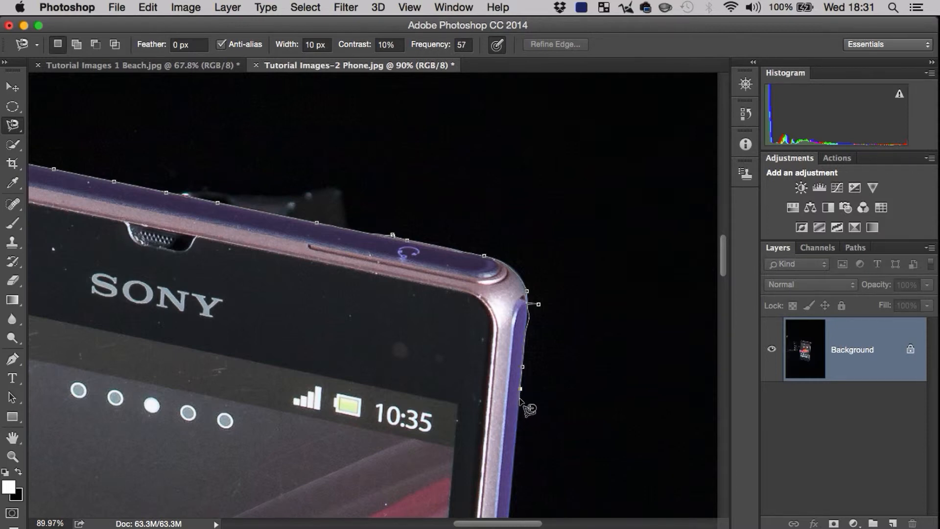
Step: Remove the stray anchor points near the phone's upper-right corner and retrace the magnetic outline down its right side
key("BackSpace")
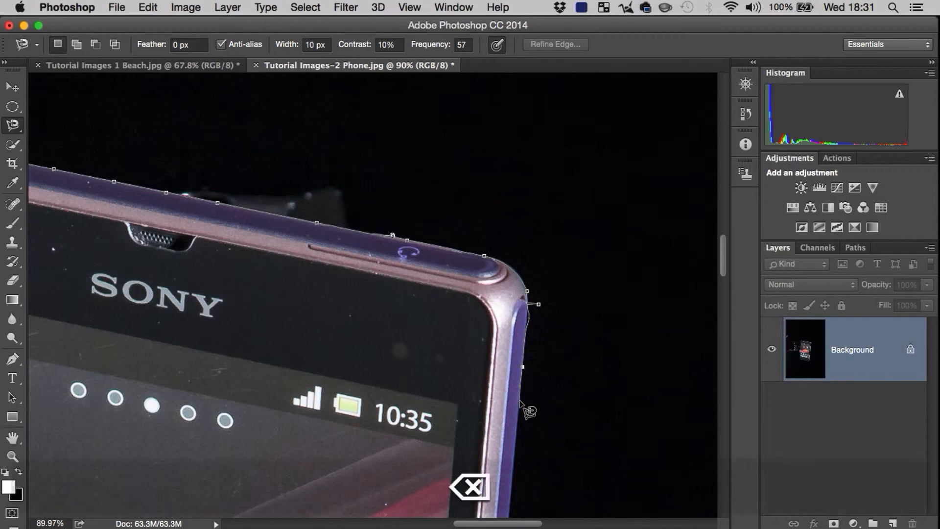
key("BackSpace")
key("BackSpace")
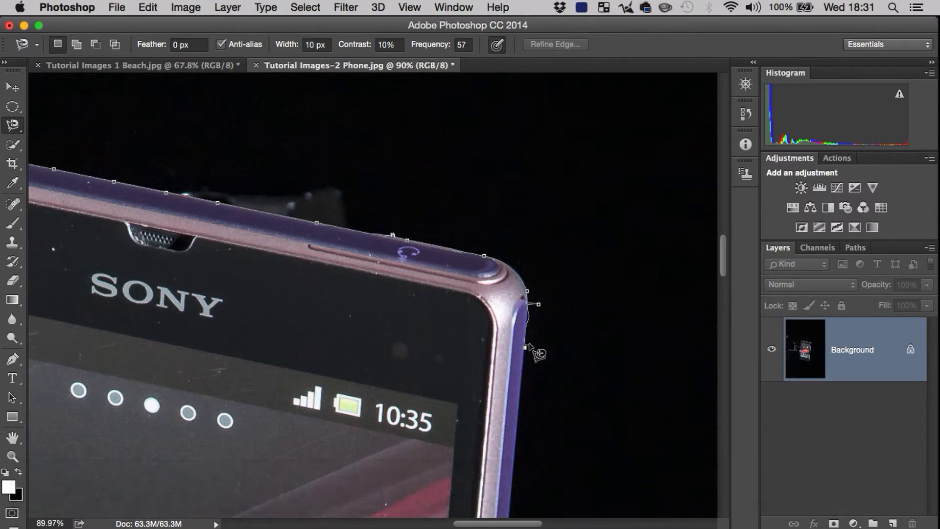
key("BackSpace")
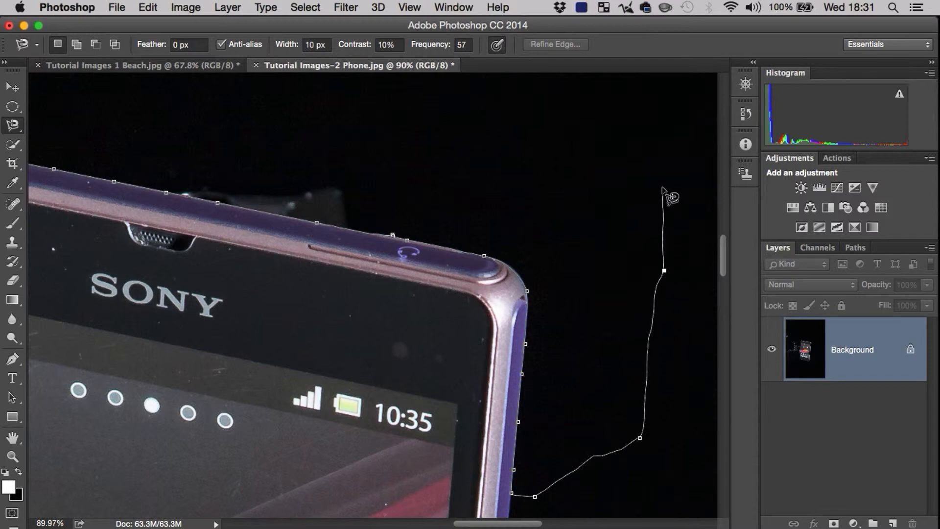
Step: Carry the magnetic outline through the black background above the phone and close it just outside the upper-left corner
left_click(661, 170)
left_click(486, 101)
key("space")
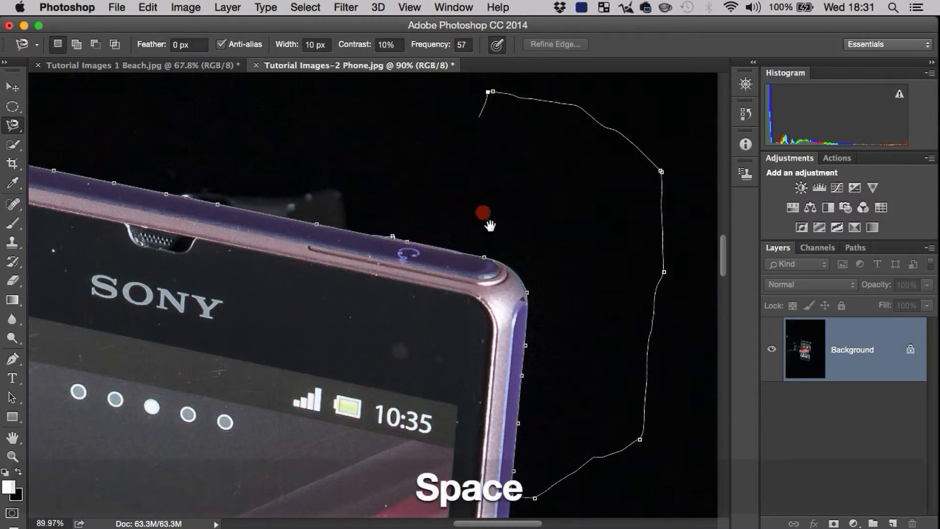
left_click_drag(483, 209, 524, 334)
left_click(160, 172)
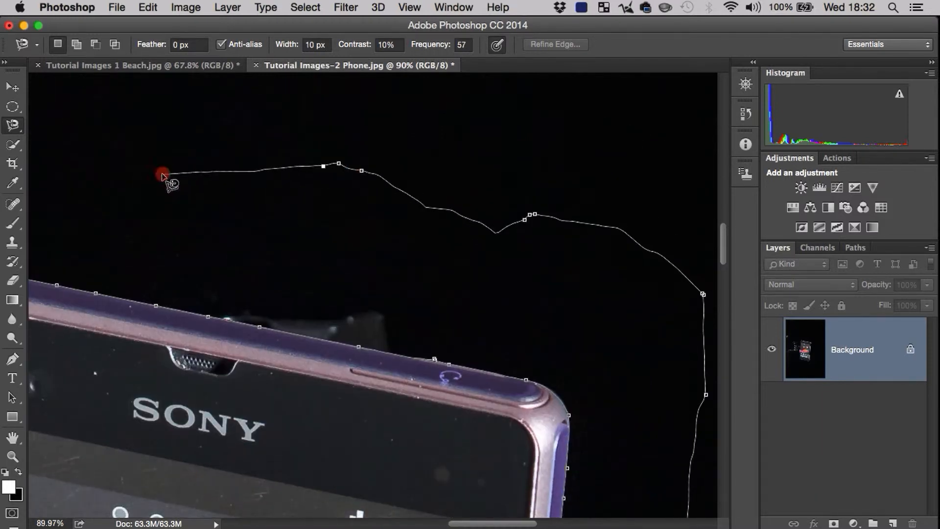
key("space")
left_click_drag(147, 190, 419, 209)
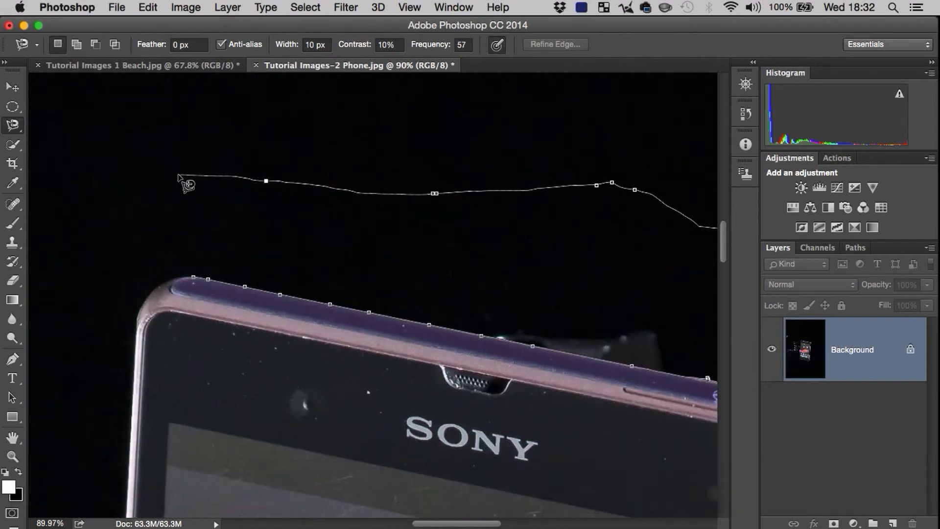
left_click(178, 174)
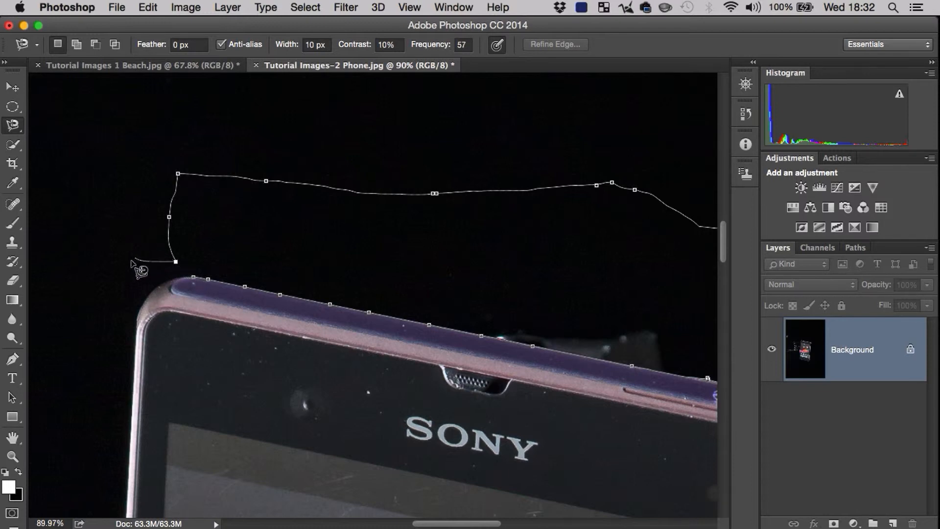
double_click(105, 269)
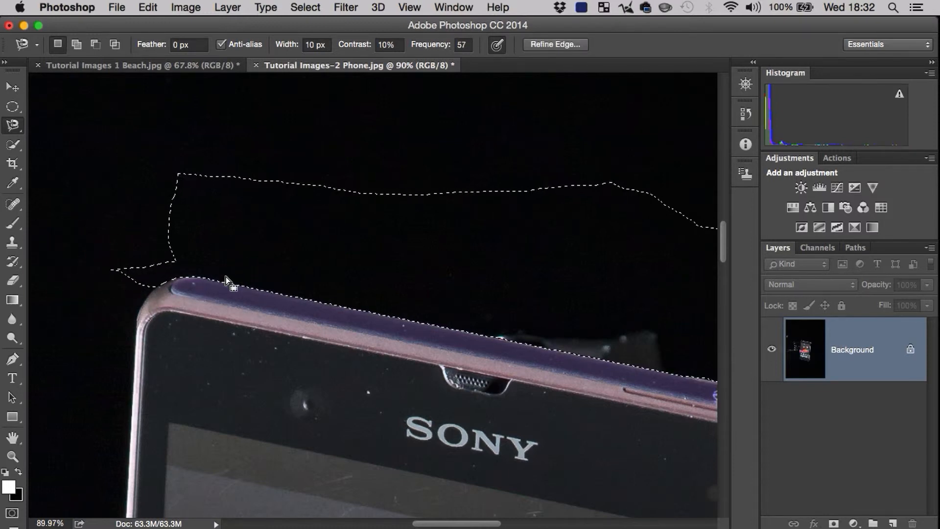
Step: Preview the add and subtract modes on the magnetic selection around the phone's top, and deselect it
key("z")
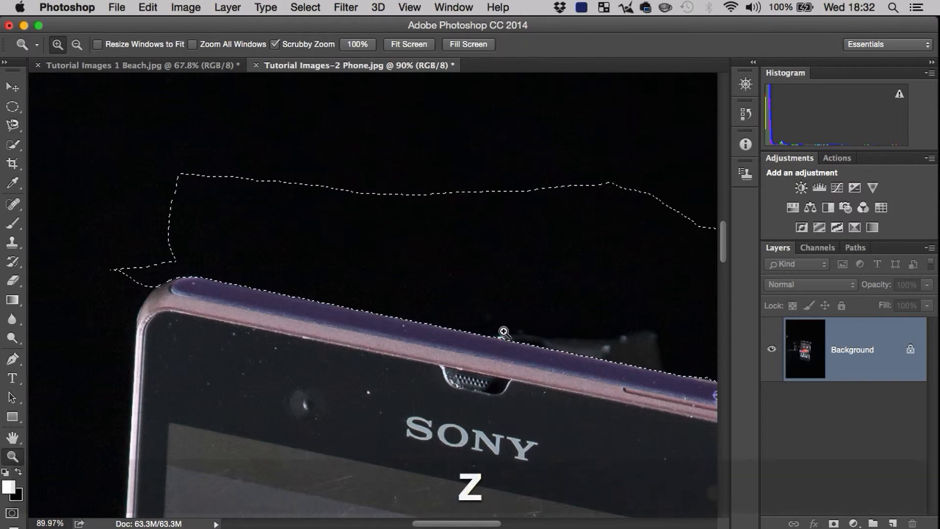
left_click_drag(503, 330, 412, 346)
key("space")
left_click_drag(529, 327, 432, 283)
key("shift")
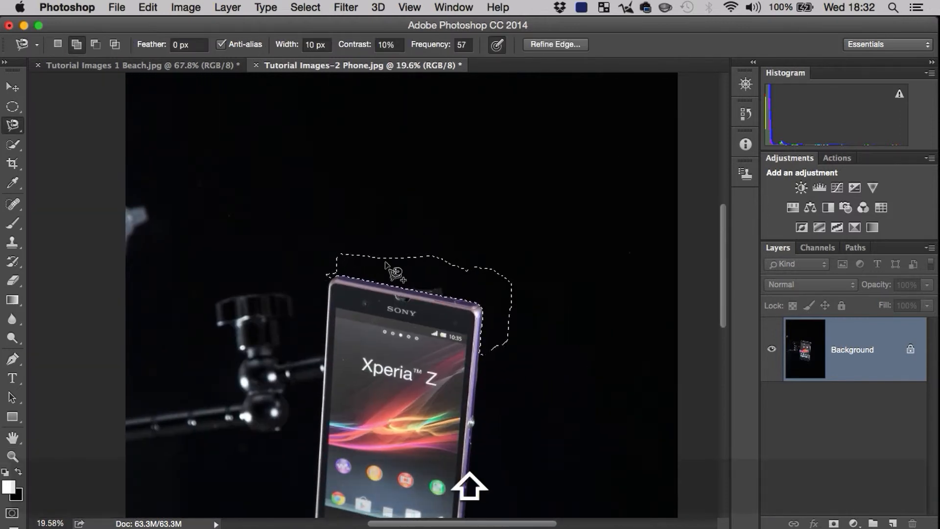
key("alt")
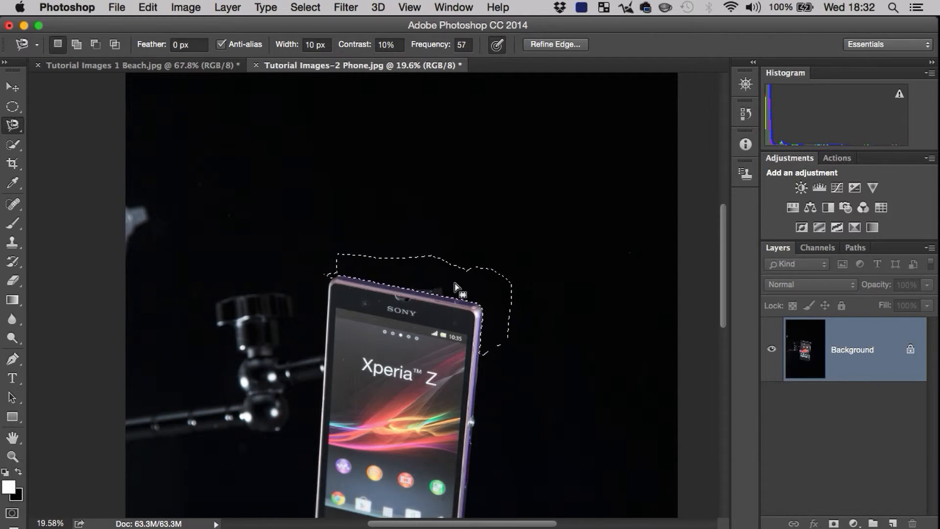
key("super+d")
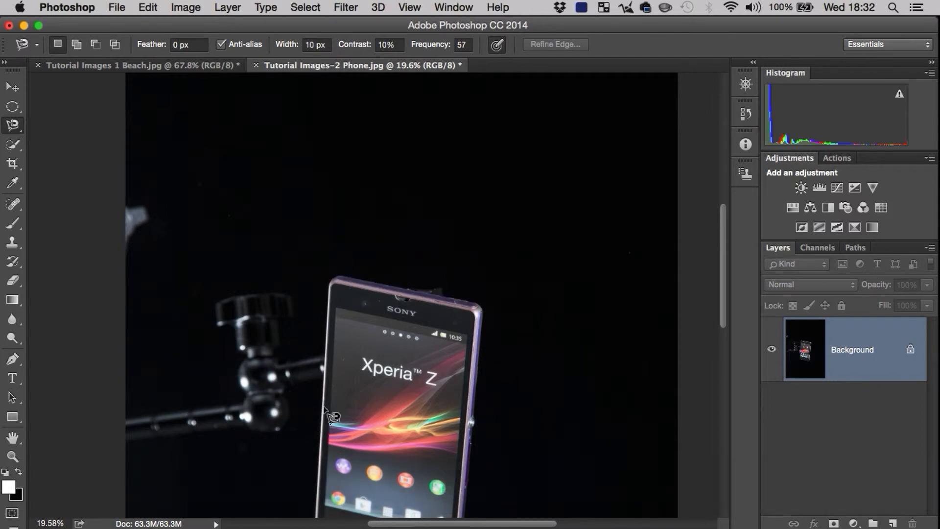
Step: Switch to the Polygonal Lasso and start an outline on the phone's left edge, just below its upper-left corner
key("space")
left_click_drag(383, 386, 416, 300)
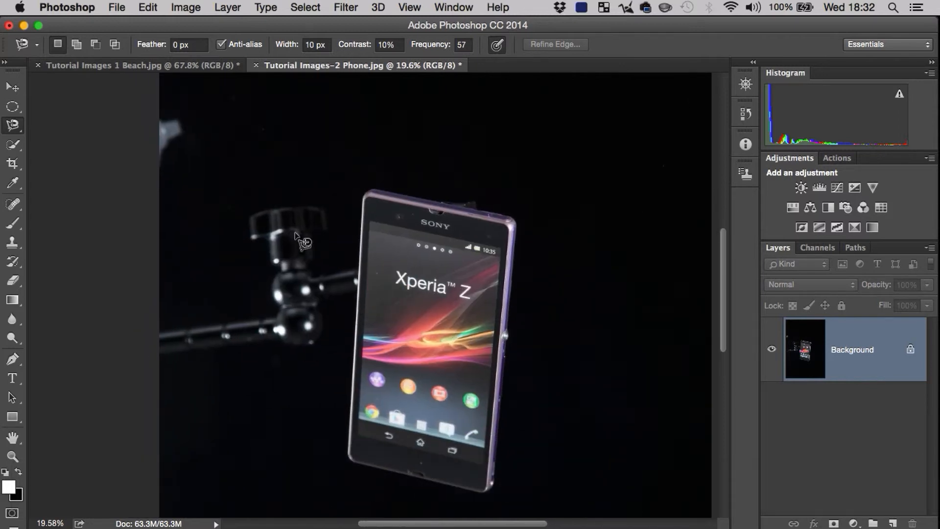
left_click_drag(12, 122, 42, 137)
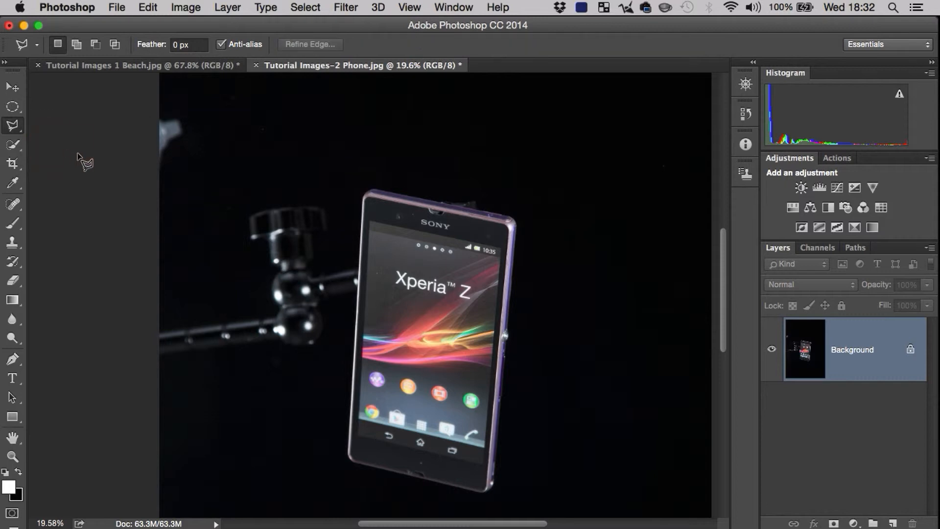
key("z")
left_click_drag(346, 260, 400, 214)
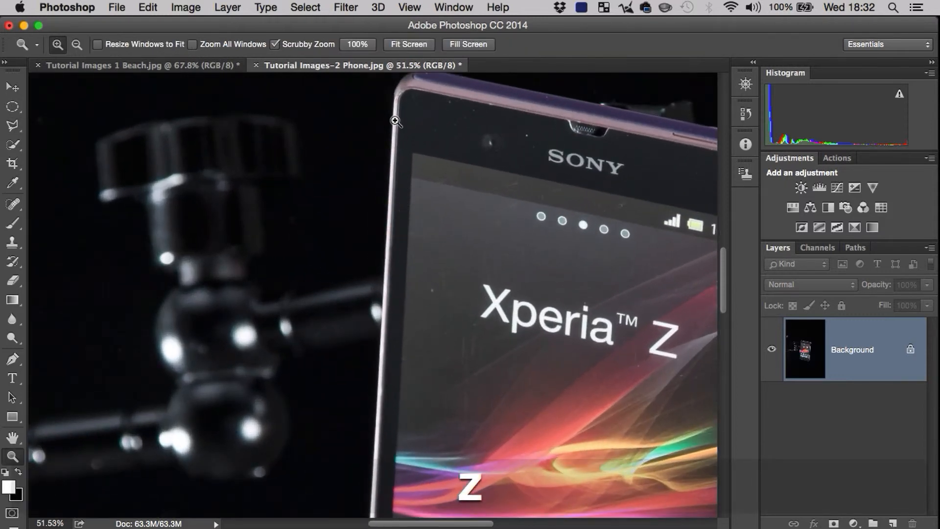
key("z")
mouse_move(390, 138)
left_mouse_down()
mouse_move(430, 88)
mouse_move(416, 176)
left_mouse_up()
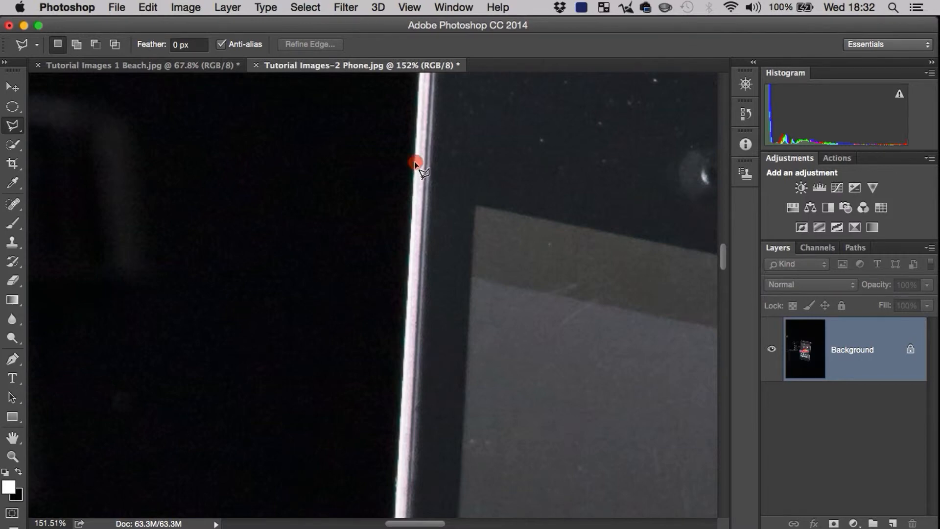
Step: Extend the polygonal outline down the phone's left edge, removing the misplaced point and anchoring it on the edge beside the coloured wallpaper streaks
key("space")
left_click_drag(435, 124, 436, 118)
left_click_drag(384, 444, 425, 178)
left_click_drag(415, 436, 465, 117)
left_click_drag(437, 410, 455, 268)
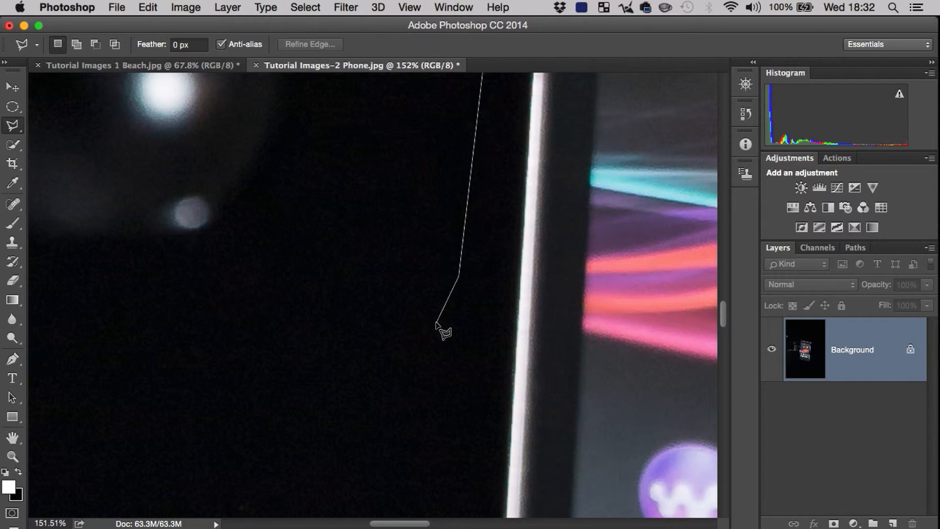
key("BackSpace")
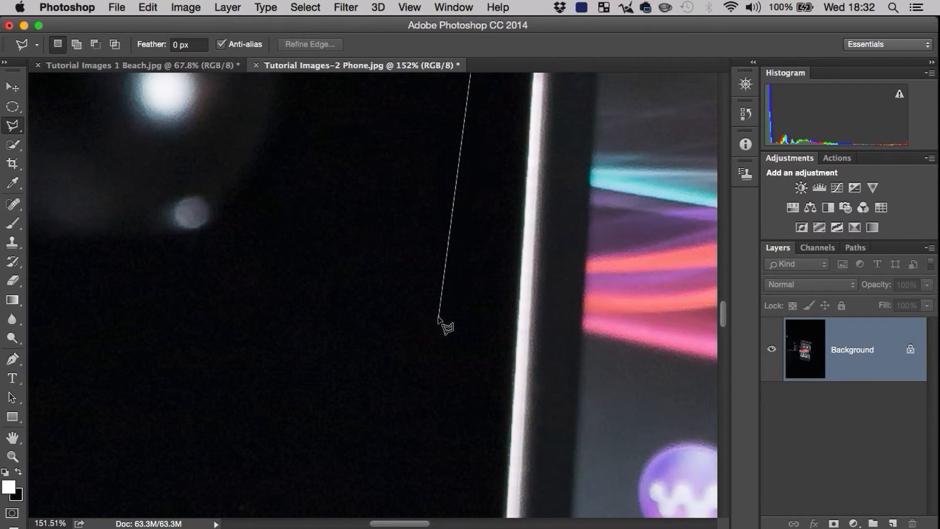
left_click(512, 363)
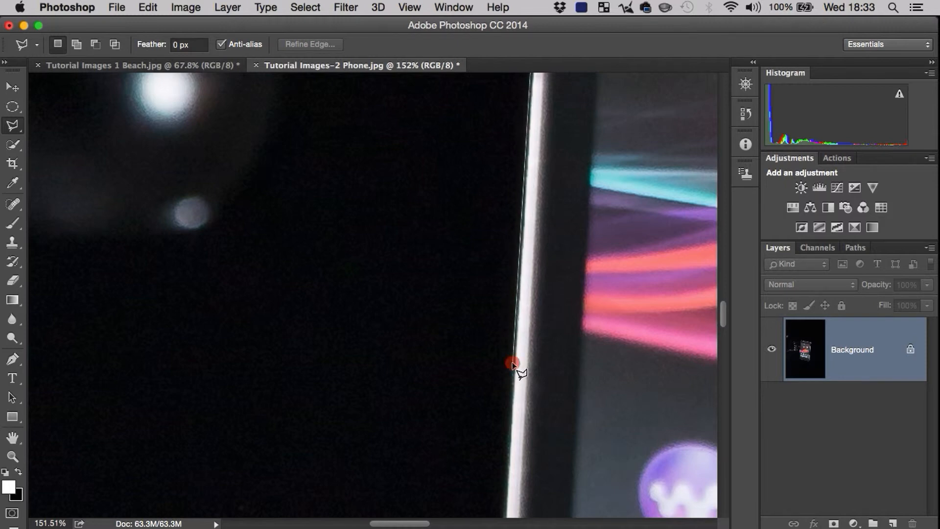
Step: Continue the polygonal outline away from the phone's left edge into the background and up across the mounting arm
key("z")
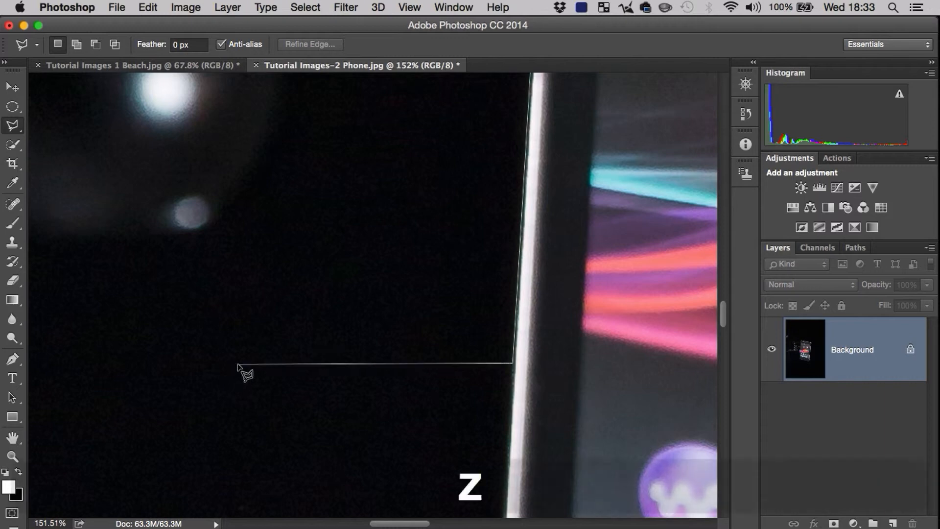
key("space")
left_click_drag(292, 295, 303, 390)
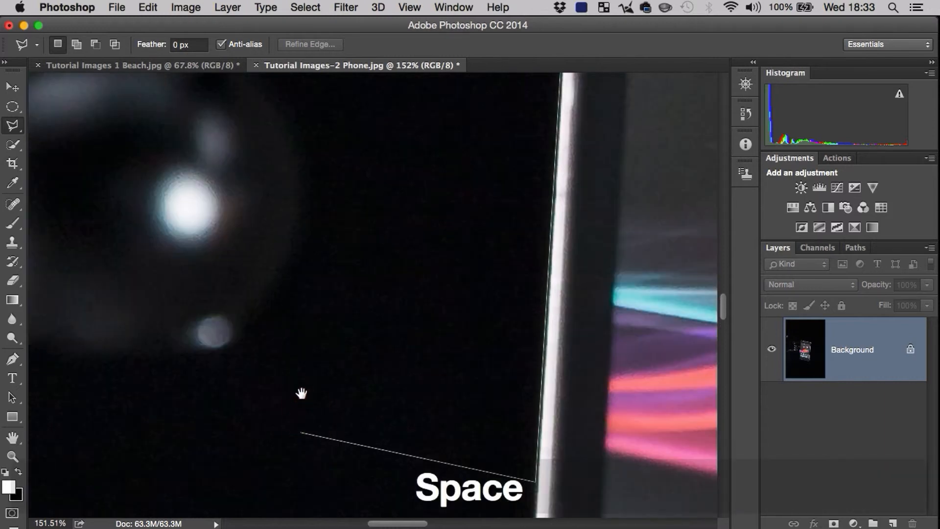
left_click(164, 393)
key("space")
mouse_move(198, 389)
left_mouse_down()
mouse_move(298, 162)
mouse_move(264, 317)
left_mouse_up()
left_click(284, 319)
left_click(264, 160)
Step: Take the polygonal outline up beside the phone's upper-left corner and close it at its starting point on the edge
key("space")
left_click_drag(345, 125, 322, 318)
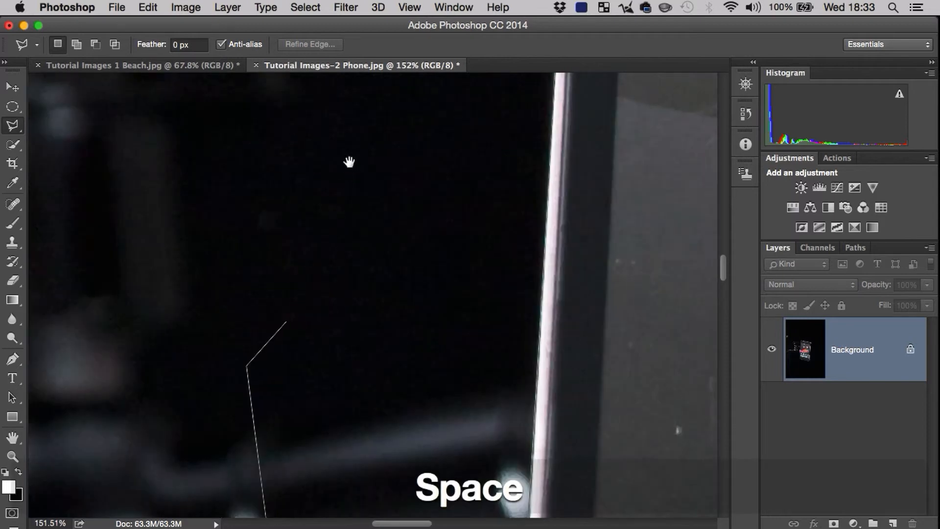
left_click_drag(345, 162, 305, 288)
left_click(290, 302)
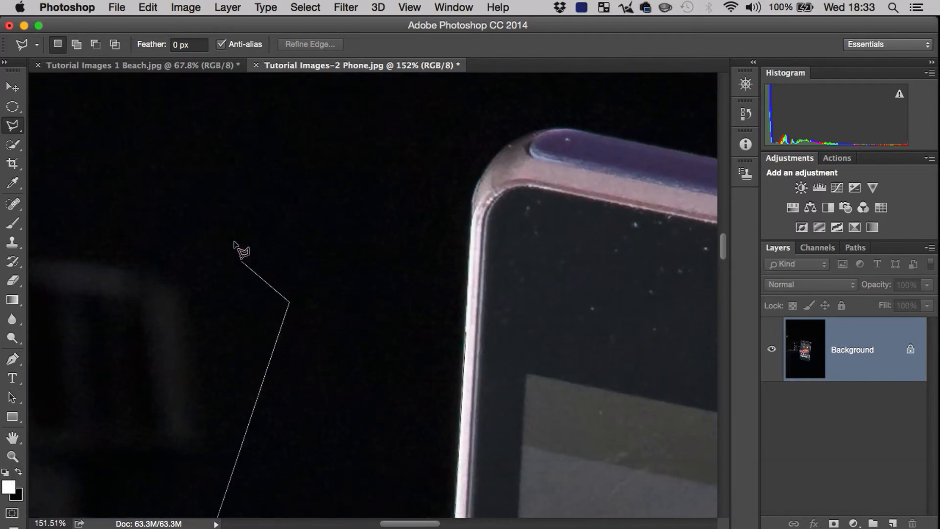
left_click(431, 222)
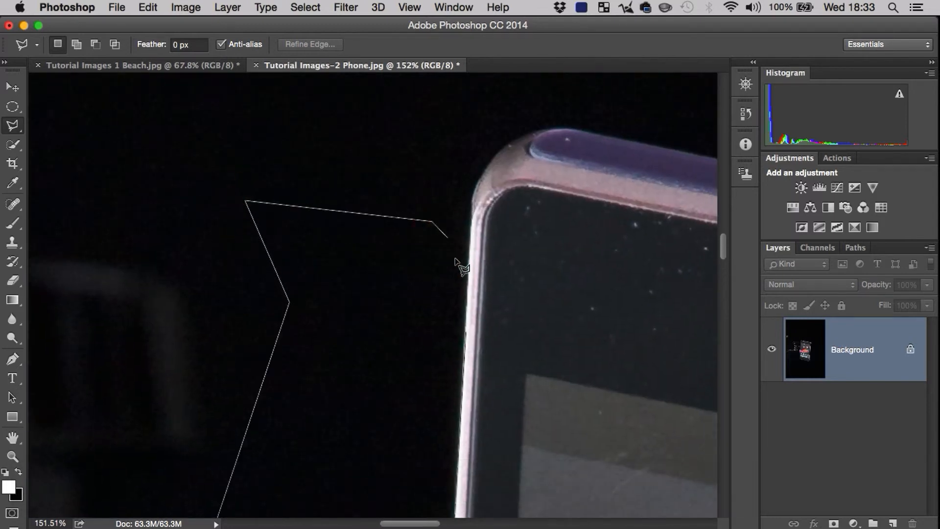
double_click(466, 332)
Step: Switch to the freehand Lasso tool with the whole phone and the closed selection in view
key("z")
mouse_move(422, 352)
left_mouse_down()
mouse_move(367, 360)
mouse_move(338, 435)
mouse_move(407, 343)
mouse_move(466, 205)
mouse_move(451, 257)
left_mouse_up()
key("space")
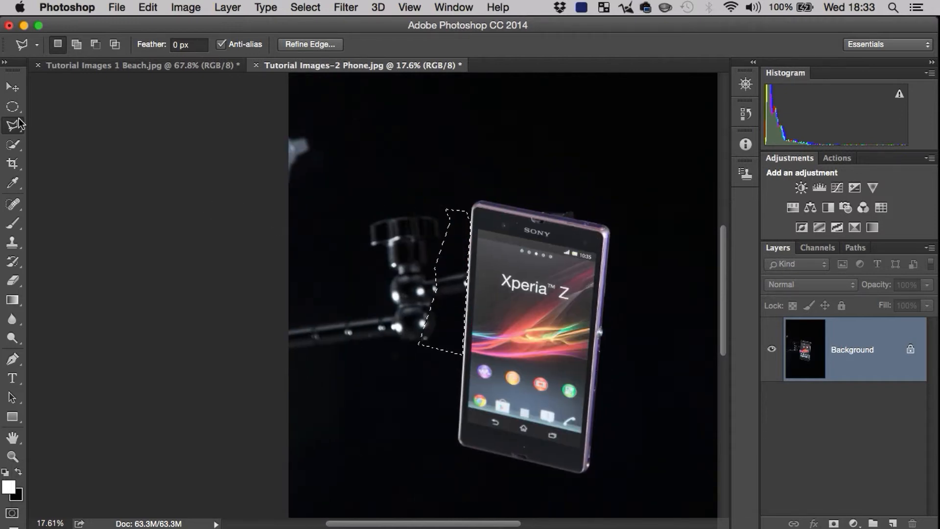
left_click_drag(13, 126, 43, 126)
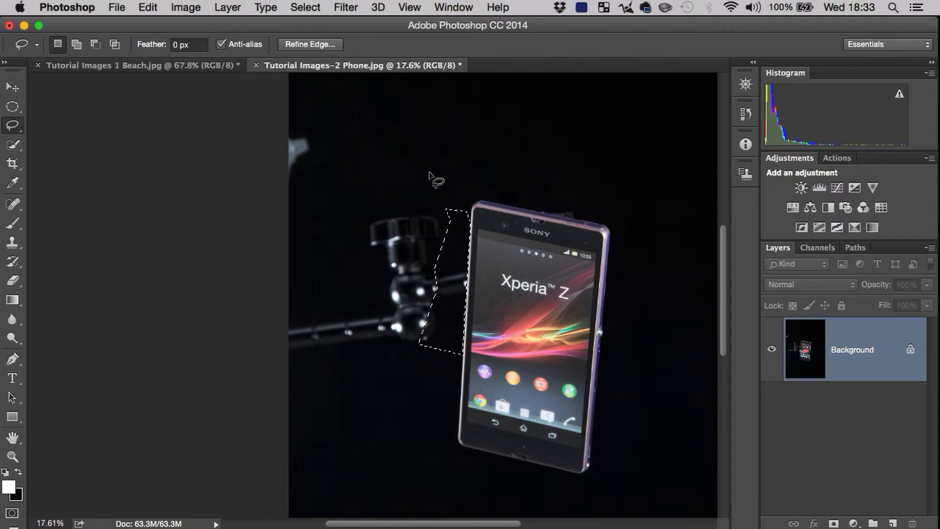
Step: Add a freehand Lasso area to the selection, enclosing the mounting arm and its knob out to the photo's left edge
key("shift")
left_click_drag(426, 160, 444, 187)
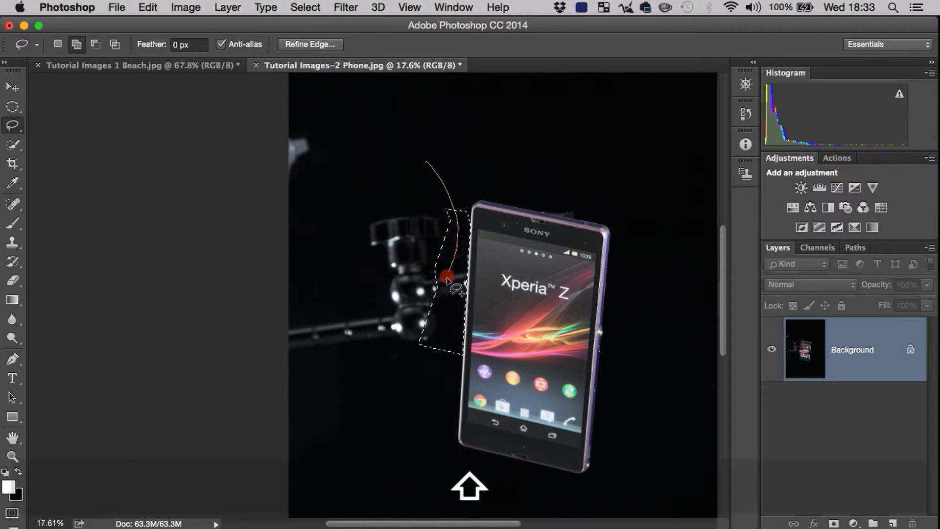
mouse_move(446, 278)
left_mouse_down()
mouse_move(416, 379)
mouse_move(342, 399)
mouse_move(274, 306)
mouse_move(363, 200)
mouse_move(422, 163)
left_mouse_up()
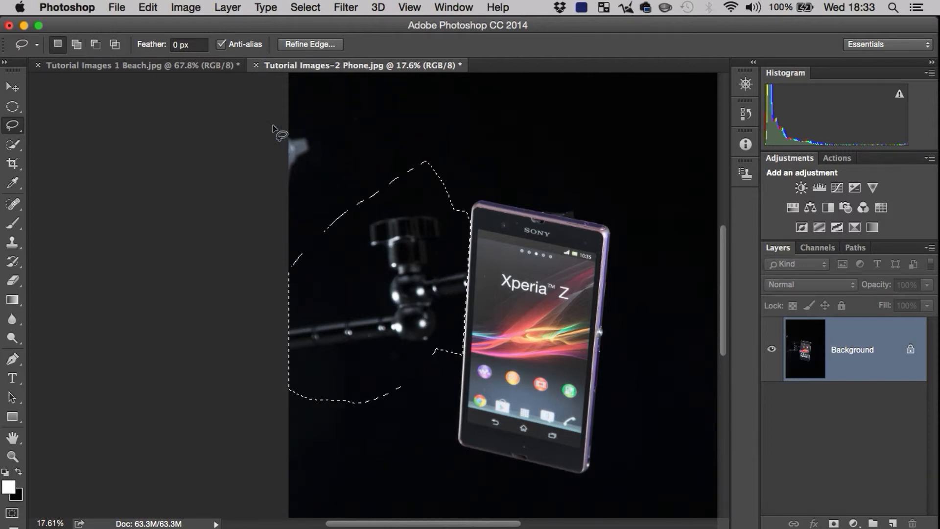
Step: Add a rectangular marquee area over the left part of the photo, covering the grey object above the mounting arm
left_click(14, 107)
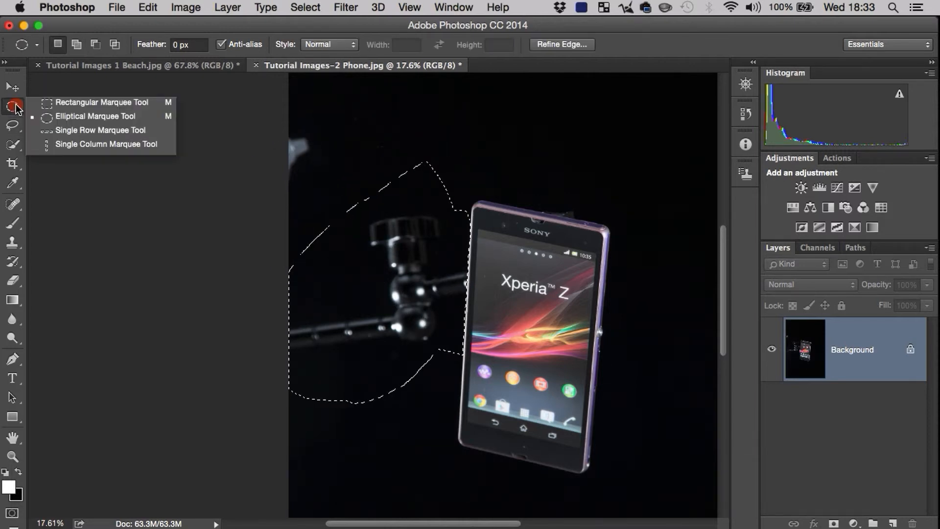
left_click_drag(16, 105, 49, 104)
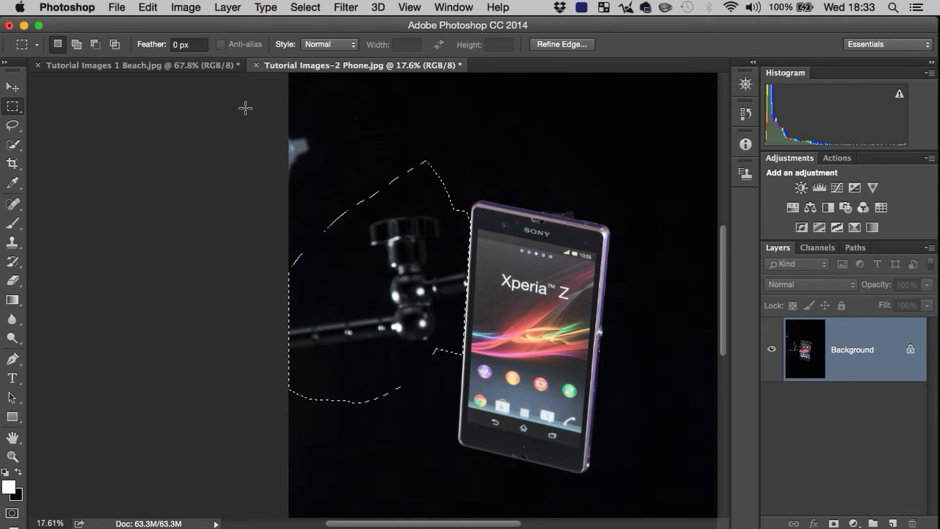
key("shift")
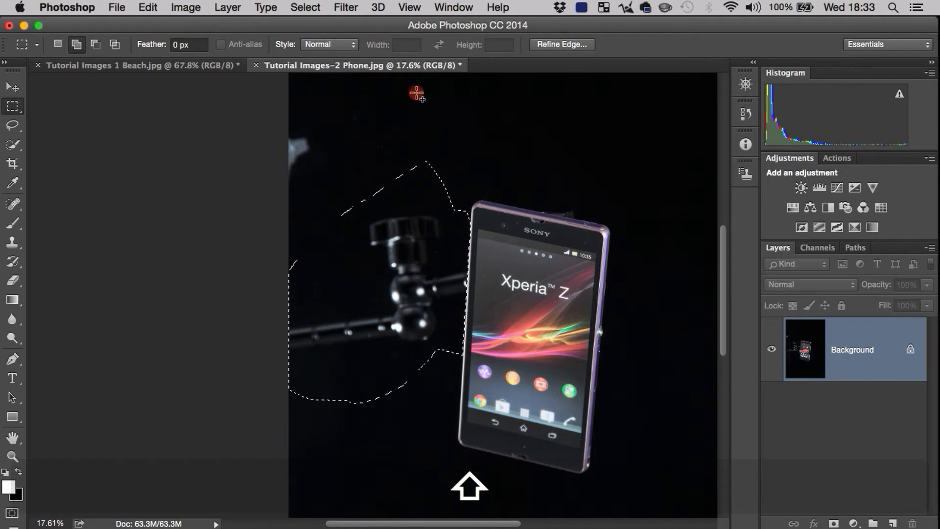
left_click_drag(417, 93, 273, 440)
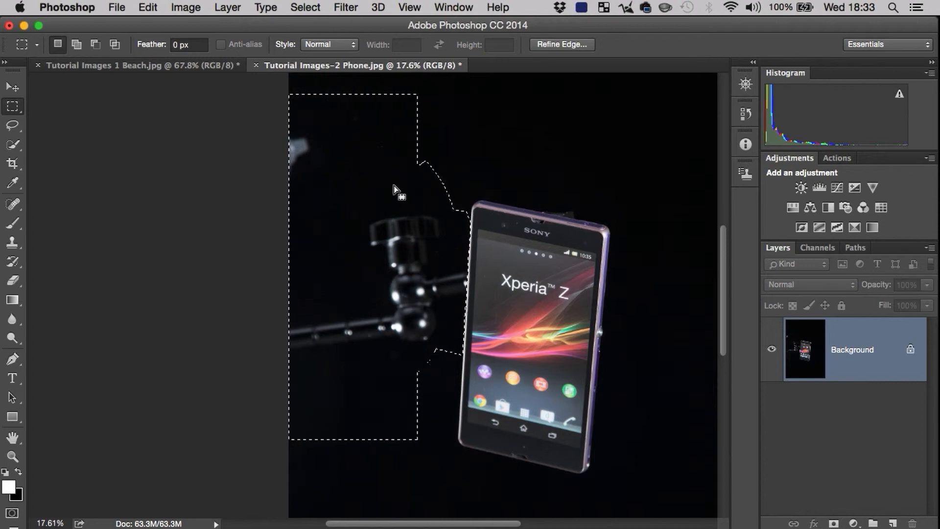
Step: Subtract the surplus background above the knob and below the mounting arm from the selection with the freehand Lasso
left_click_drag(18, 126, 40, 125)
key("alt")
mouse_move(323, 87)
left_mouse_down()
mouse_move(321, 216)
mouse_move(435, 186)
mouse_move(440, 77)
left_mouse_up()
left_click_drag(382, 78, 383, 78)
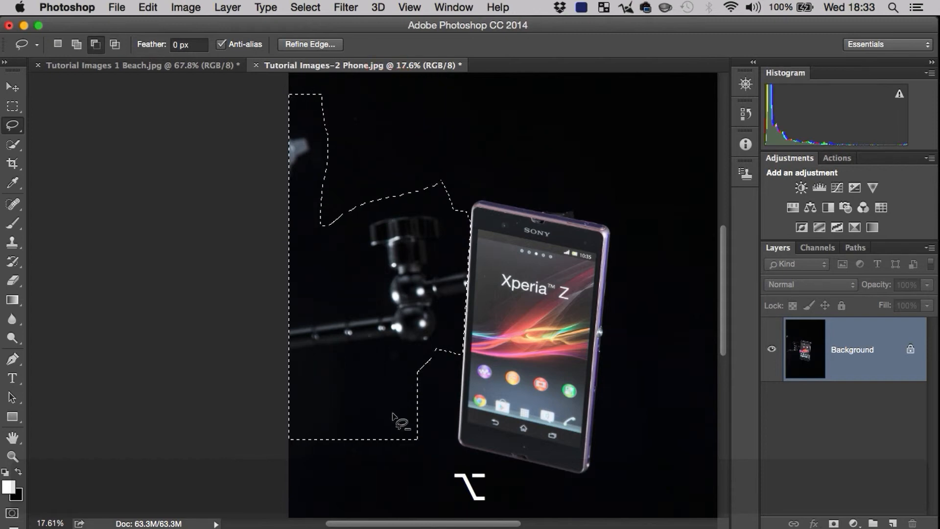
mouse_move(434, 375)
left_mouse_down()
mouse_move(410, 365)
mouse_move(362, 366)
mouse_move(283, 381)
mouse_move(254, 440)
mouse_move(286, 509)
mouse_move(358, 504)
left_mouse_up()
mouse_move(421, 399)
left_mouse_down()
mouse_move(385, 410)
mouse_move(411, 468)
mouse_move(438, 396)
left_mouse_up()
Step: Add a Magnetic Lasso area along the phone's top edge, enclosing the bracket behind it, and close the outline at its start
key("z")
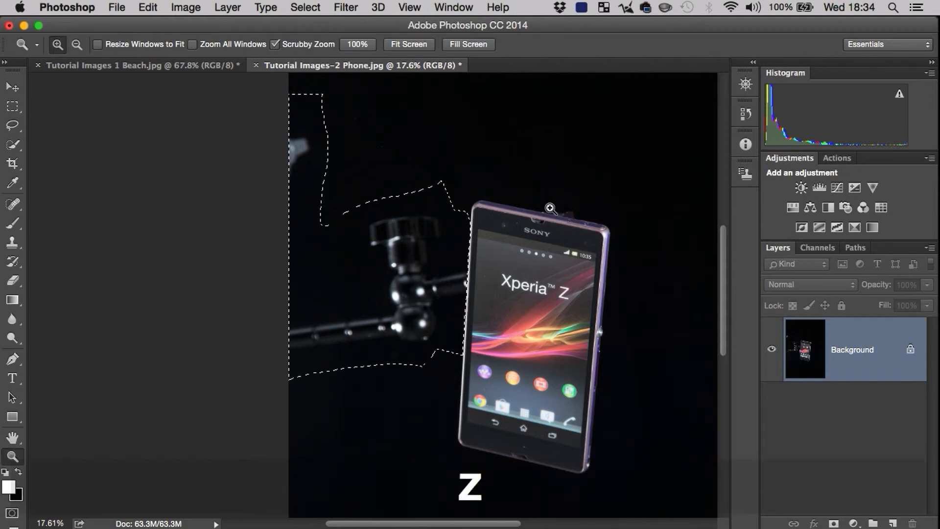
left_click_drag(552, 209, 633, 185)
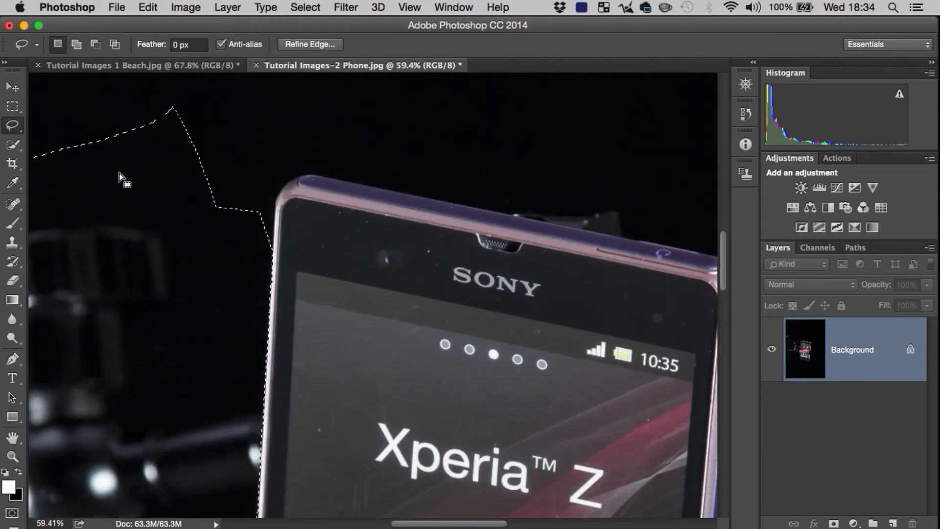
left_click(13, 125)
left_click(92, 149)
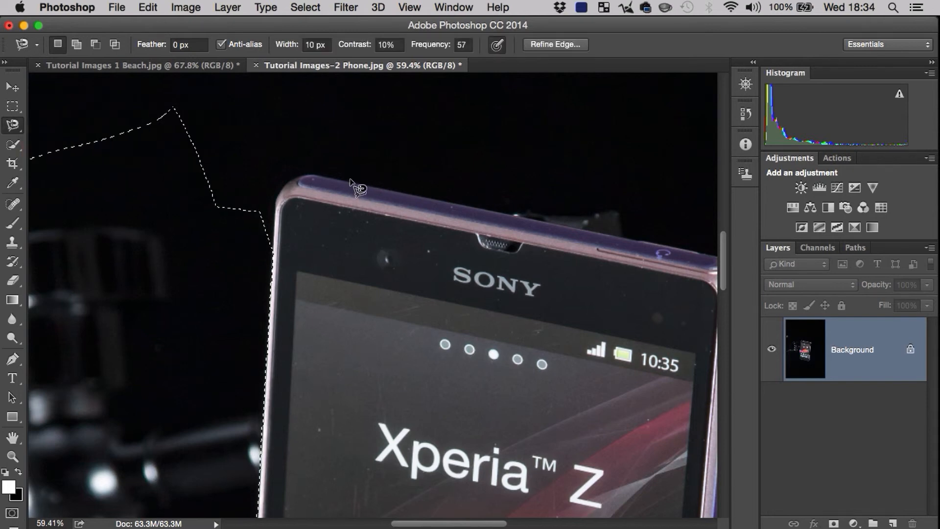
key("shift")
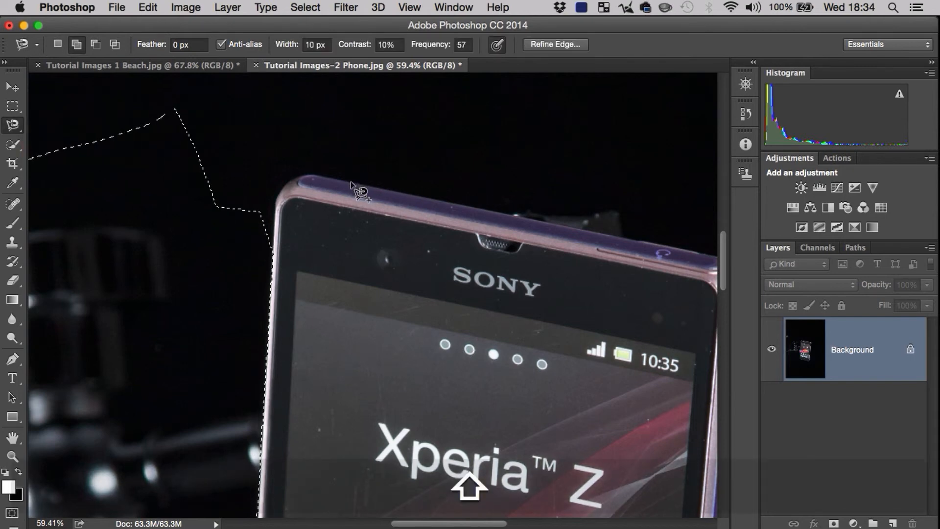
key("super+space")
left_click_drag(205, 291, 161, 318)
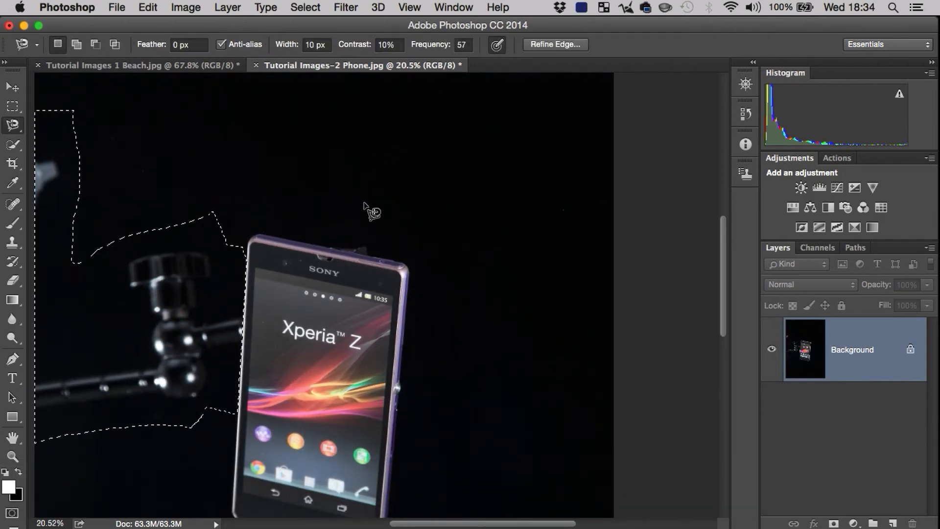
key("z")
left_click_drag(327, 218, 379, 212)
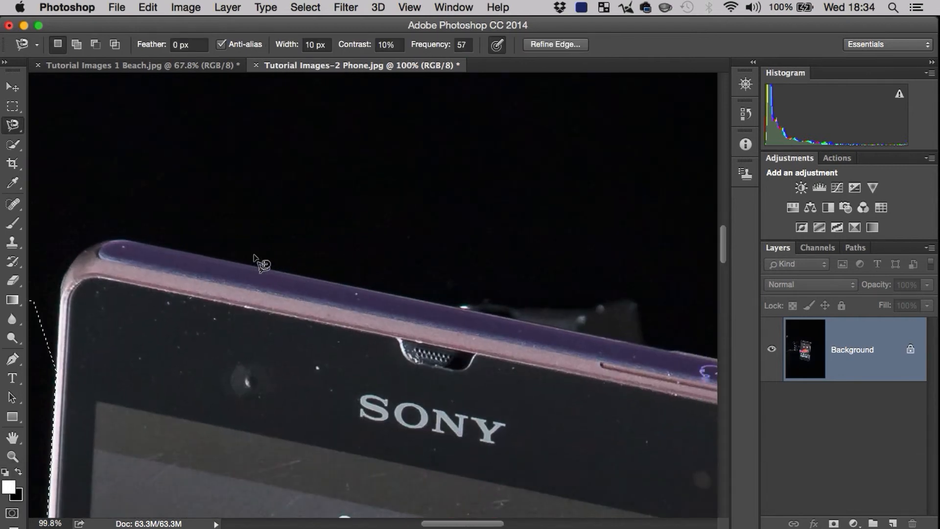
left_click(228, 258, "shift")
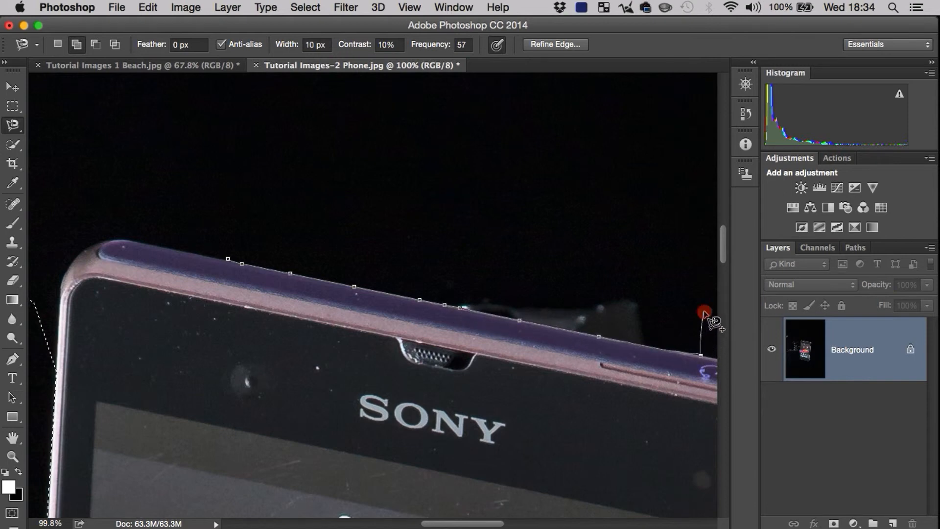
left_click(227, 257)
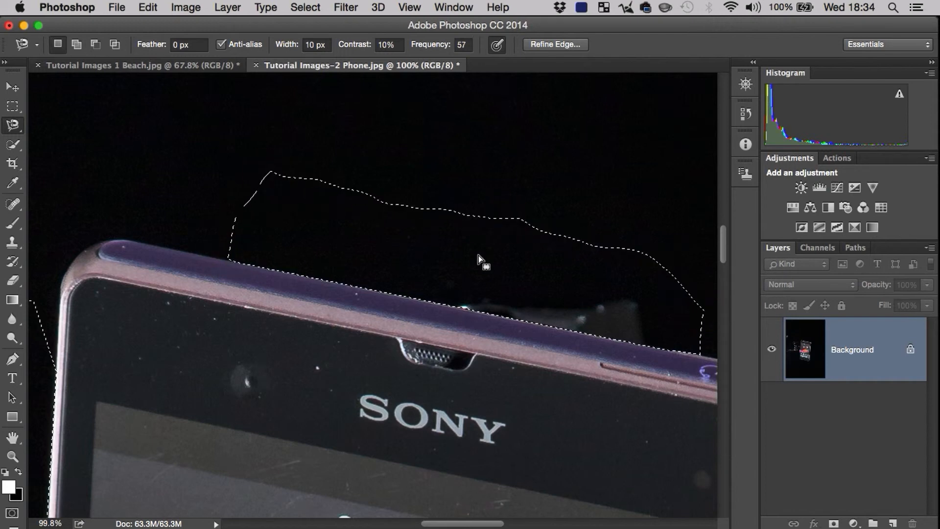
Step: Paint the selected mounting arm, grey object and bracket behind the phone's top edge black with the Brush tool
key("super+space")
mouse_move(472, 295)
left_mouse_down()
mouse_move(382, 328)
mouse_move(299, 337)
left_mouse_up()
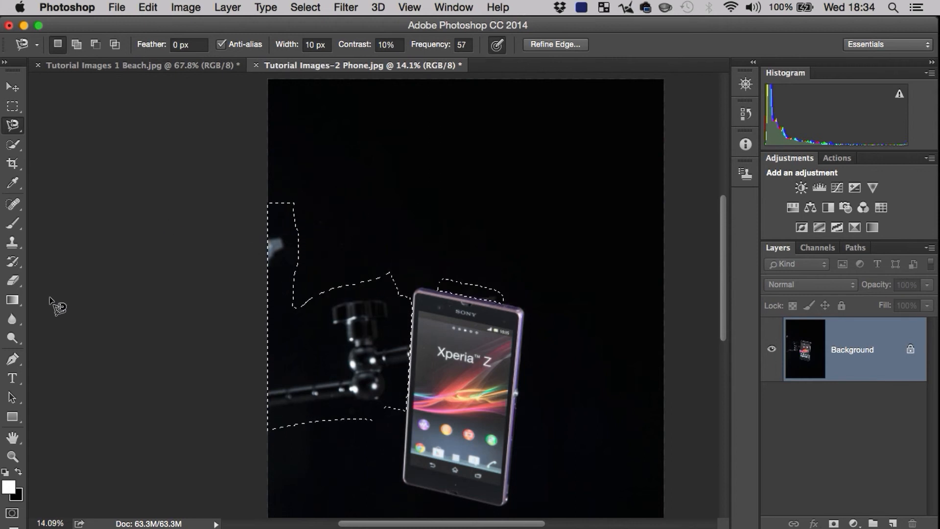
left_click(12, 224)
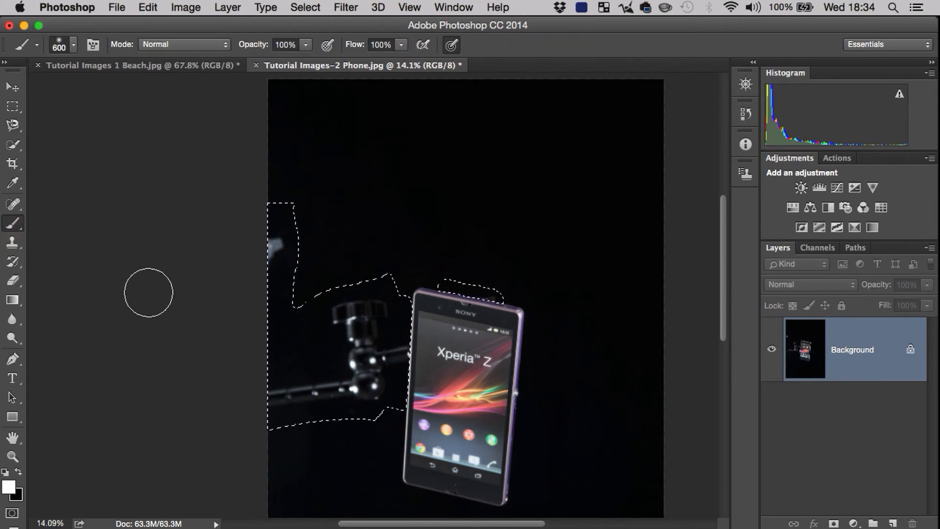
left_click(5, 472)
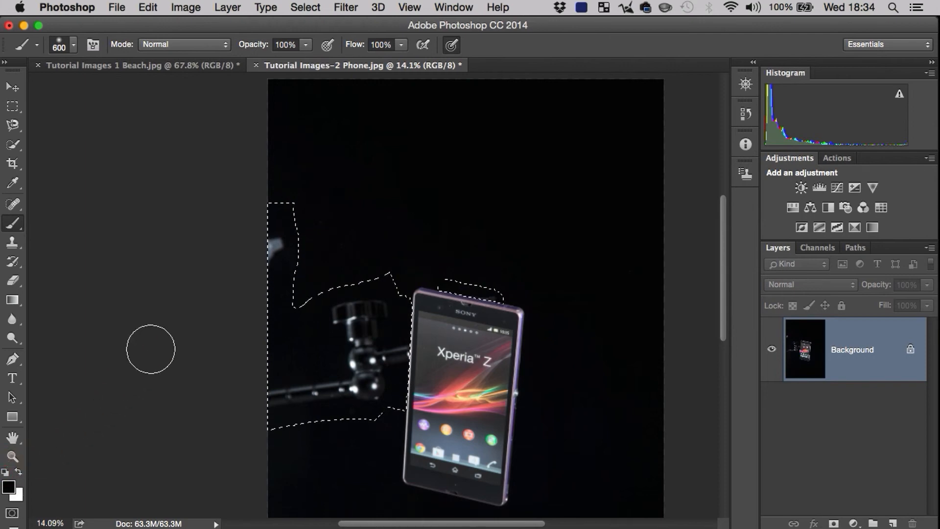
mouse_move(304, 208)
left_mouse_down()
mouse_move(235, 293)
mouse_move(251, 294)
mouse_move(228, 379)
mouse_move(239, 444)
mouse_move(287, 368)
mouse_move(323, 337)
mouse_move(359, 440)
mouse_move(436, 283)
left_mouse_up()
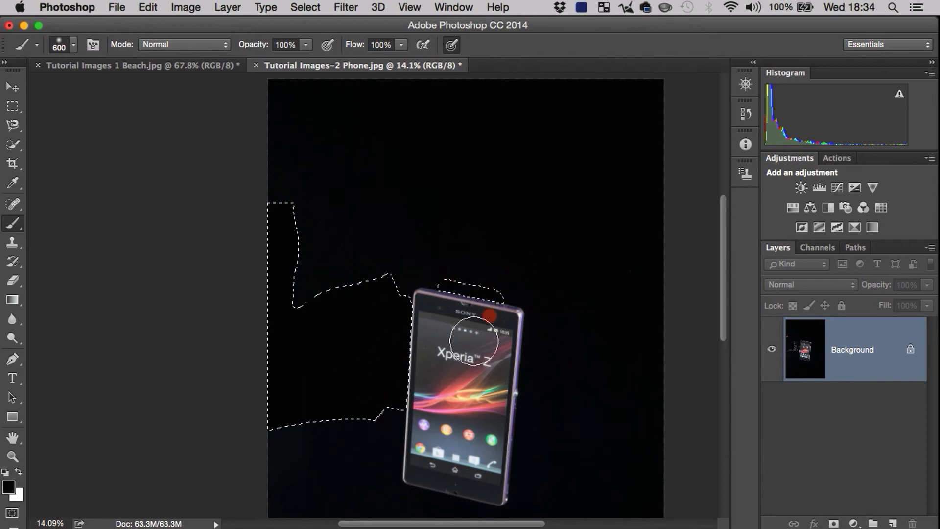
left_click_drag(482, 288, 451, 315)
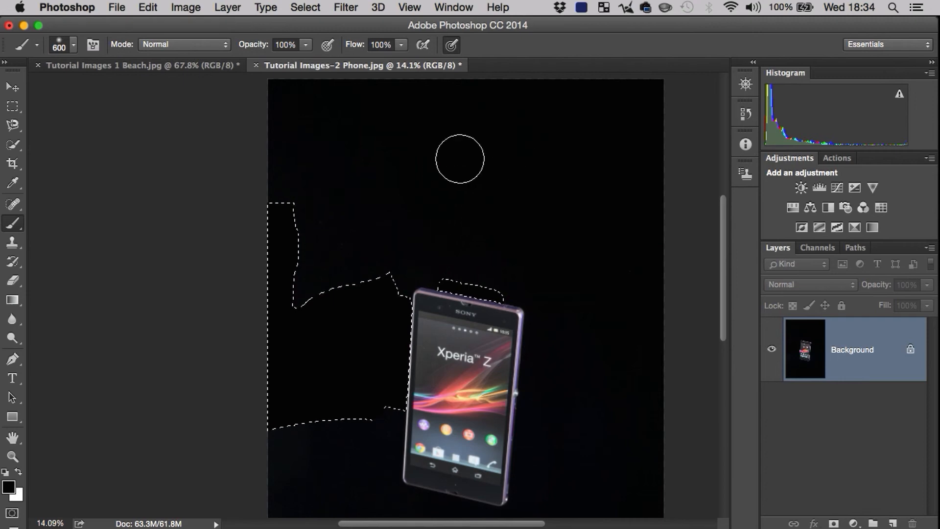
Step: Deselect everything and brush black over the uneven background patch to the left of the phone
key("super+d")
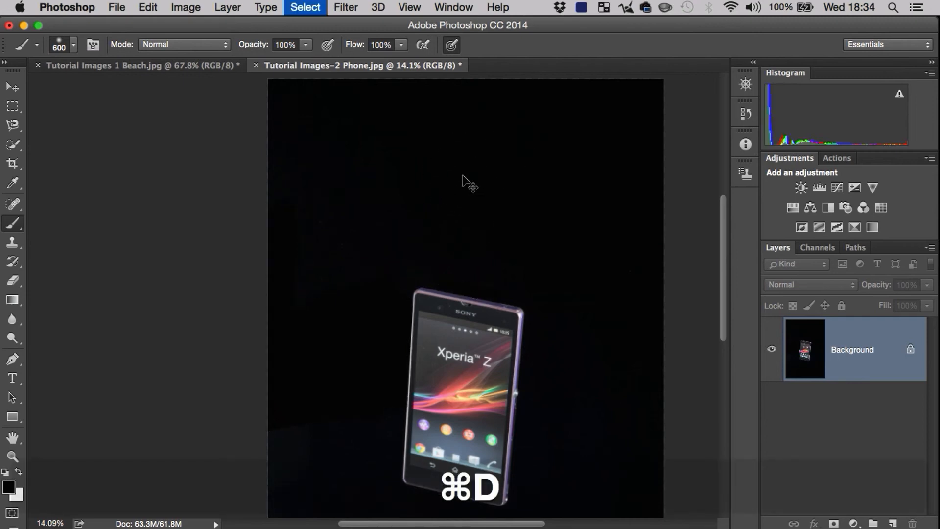
key("z")
left_click_drag(518, 280, 474, 286)
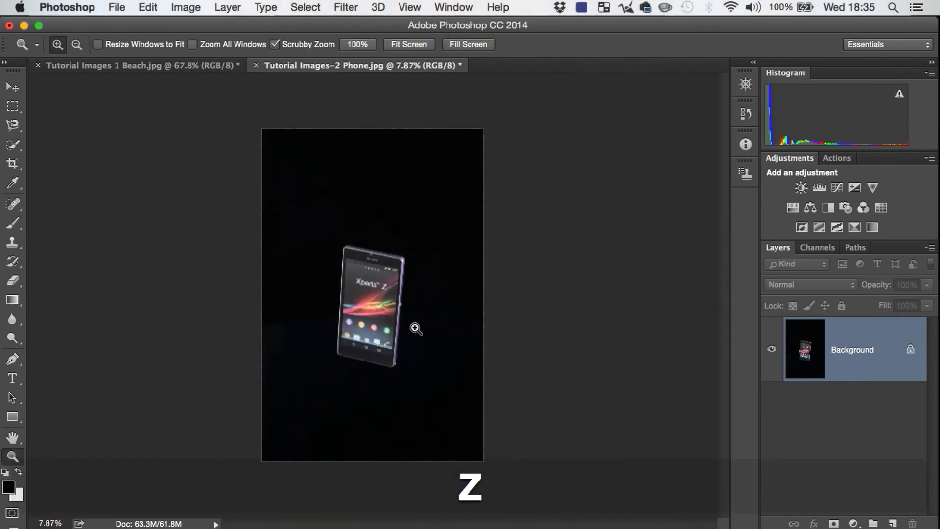
mouse_move(354, 294)
left_mouse_down()
mouse_move(434, 261)
mouse_move(419, 272)
left_mouse_up()
key("space")
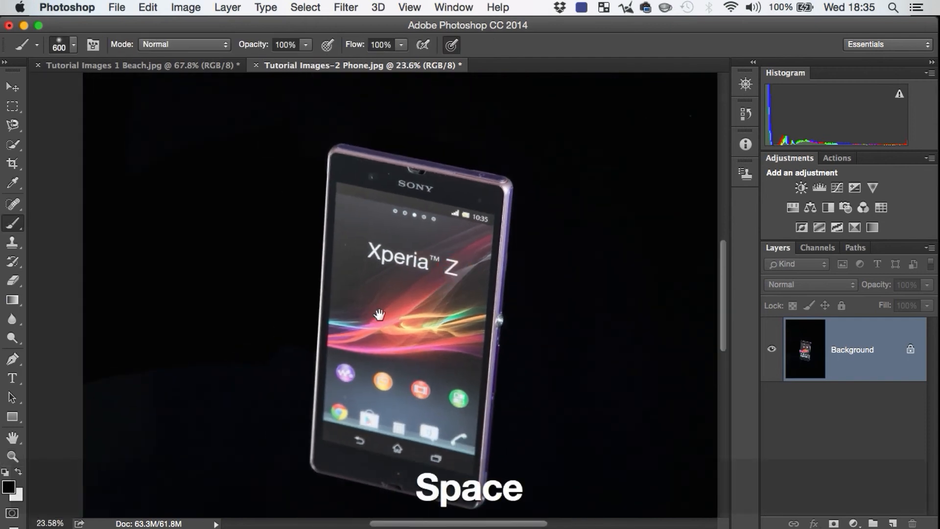
left_click_drag(380, 315, 420, 252)
mouse_move(179, 302)
left_mouse_down()
mouse_move(95, 367)
mouse_move(284, 294)
mouse_move(119, 379)
left_mouse_up()
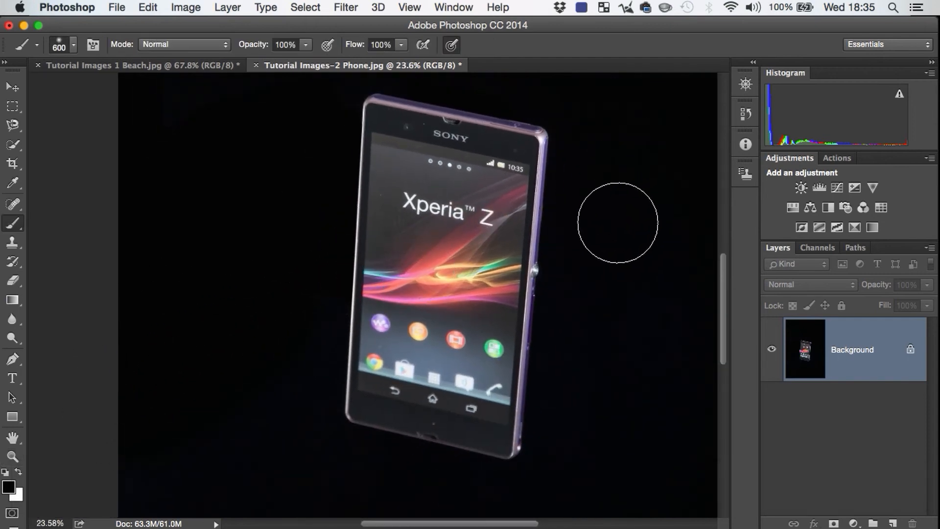
key("z")
mouse_move(619, 224)
left_mouse_down()
mouse_move(577, 246)
mouse_move(583, 252)
mouse_move(552, 294)
mouse_move(533, 295)
left_mouse_up()
key("space")
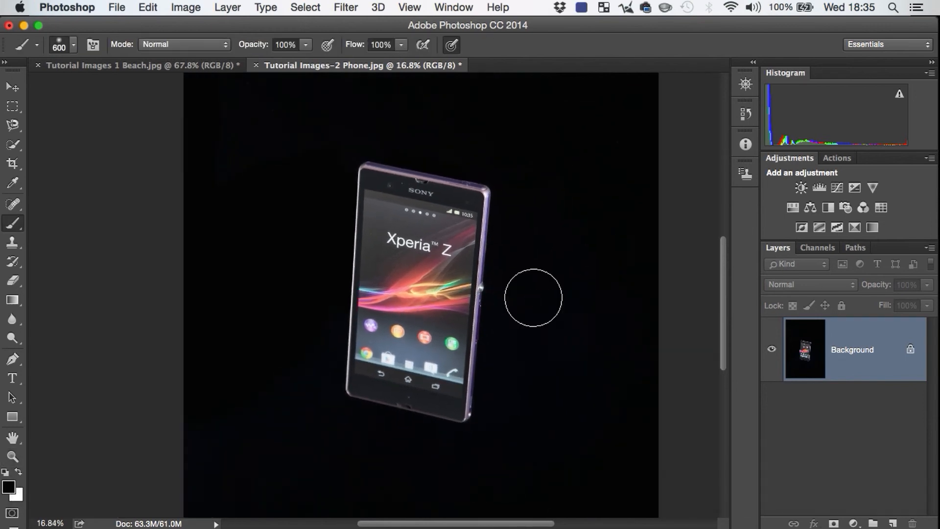